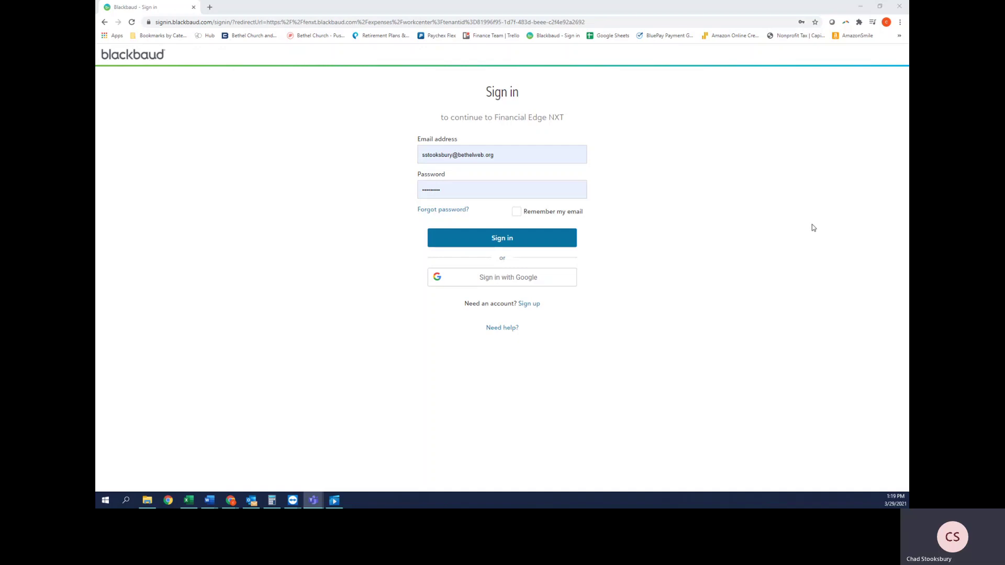
Step: Sign in and start a new invoice request from Expenses > Manage expenses
{"action": "left_click", "coordinate": [498, 241]}
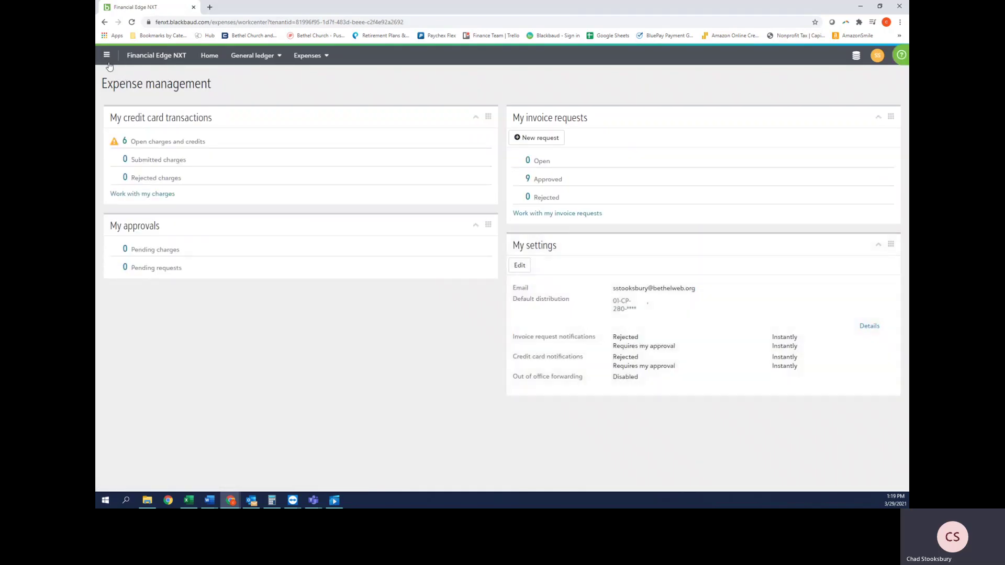
{"action": "left_click", "coordinate": [106, 56]}
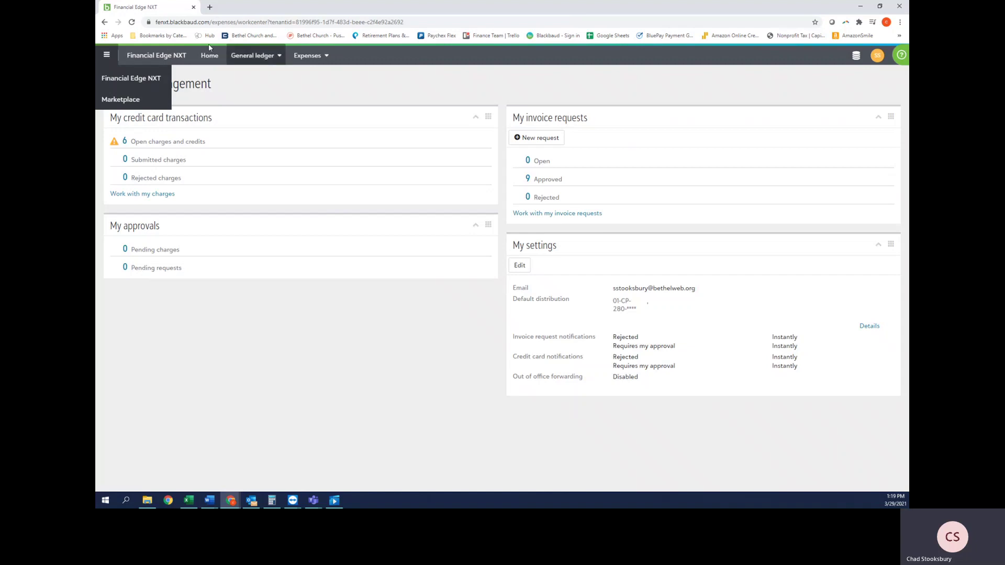
{"action": "left_click", "coordinate": [128, 79]}
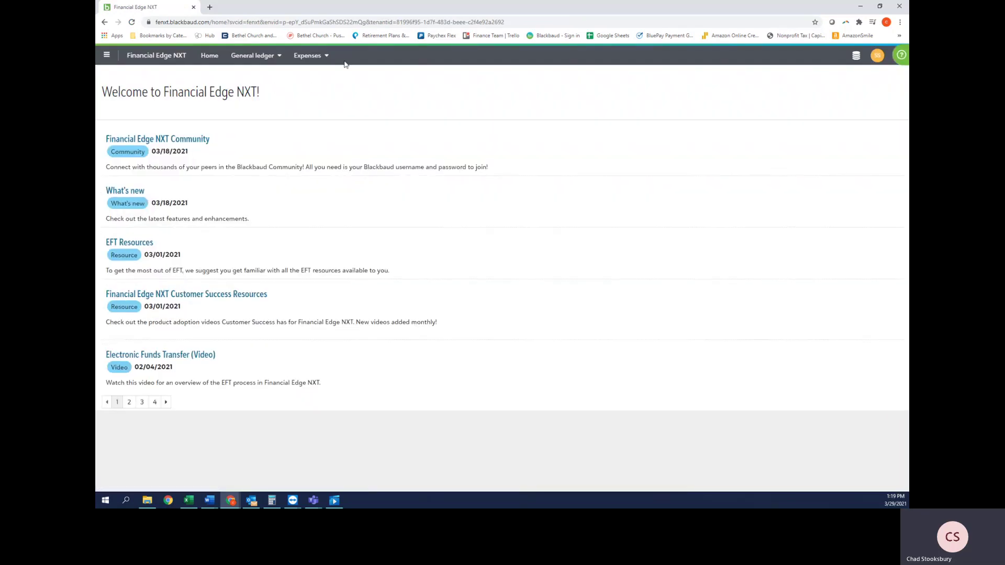
{"action": "left_click", "coordinate": [311, 58]}
{"action": "left_click", "coordinate": [320, 81]}
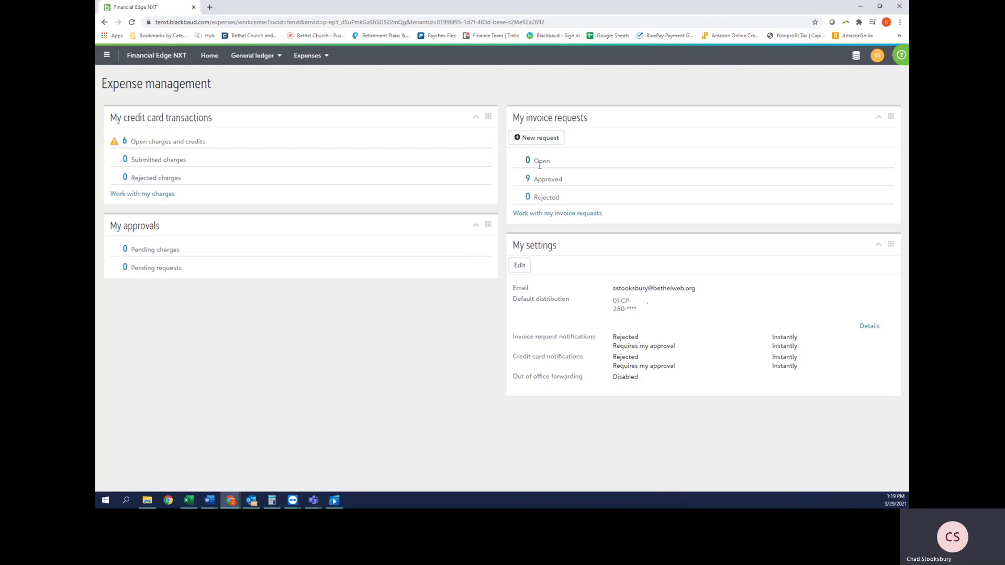
{"action": "left_click", "coordinate": [532, 136]}
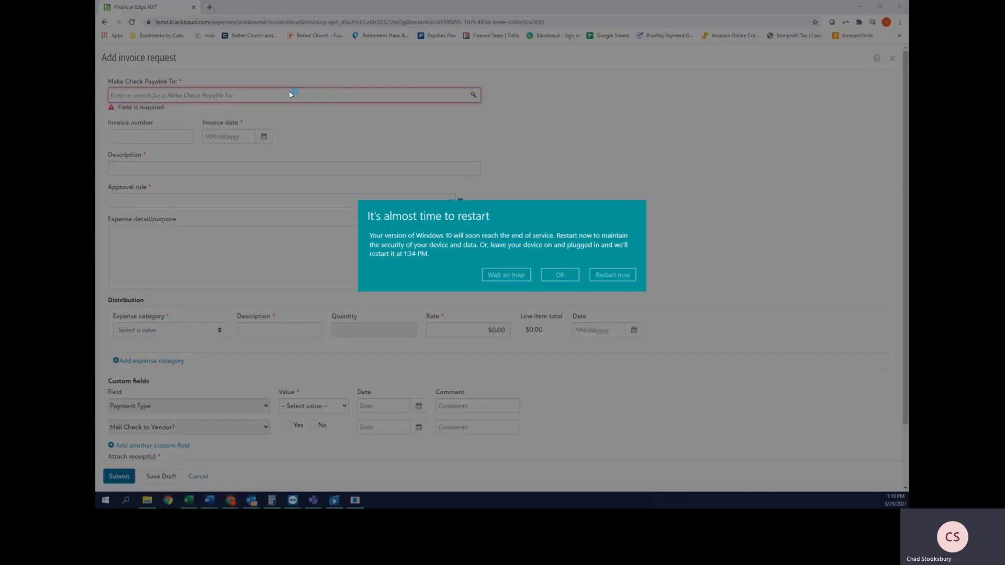
Step: Postpone the restart prompt, pick the payee, and enter invoice number 3.29.21
{"action": "left_click", "coordinate": [505, 274]}
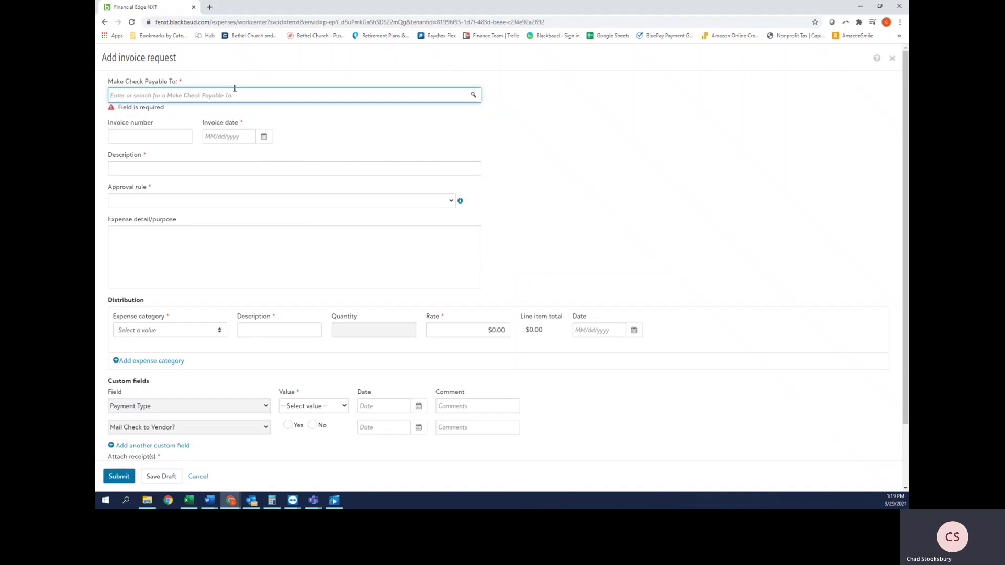
{"action": "type", "text": "chad"}
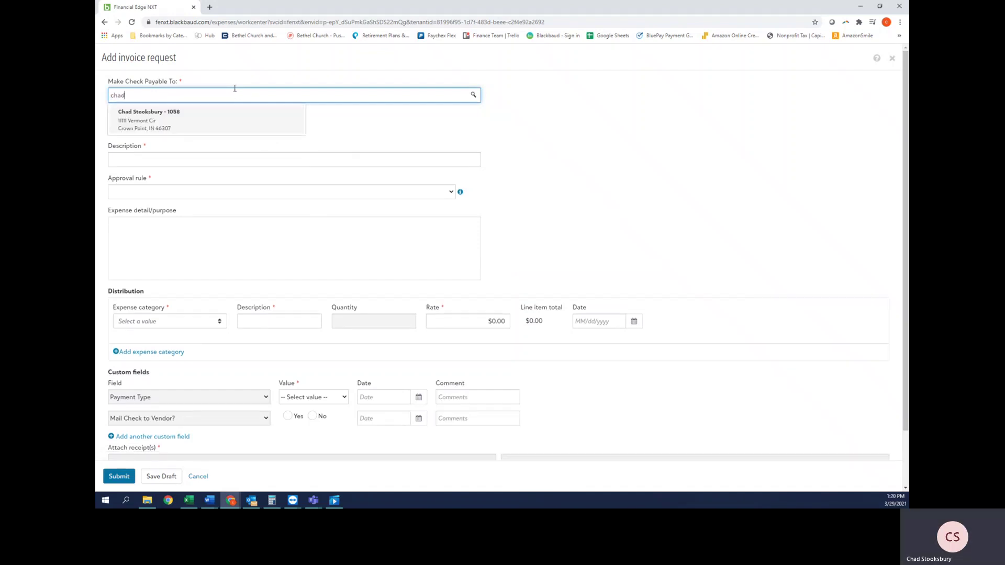
{"action": "left_click", "coordinate": [224, 119]}
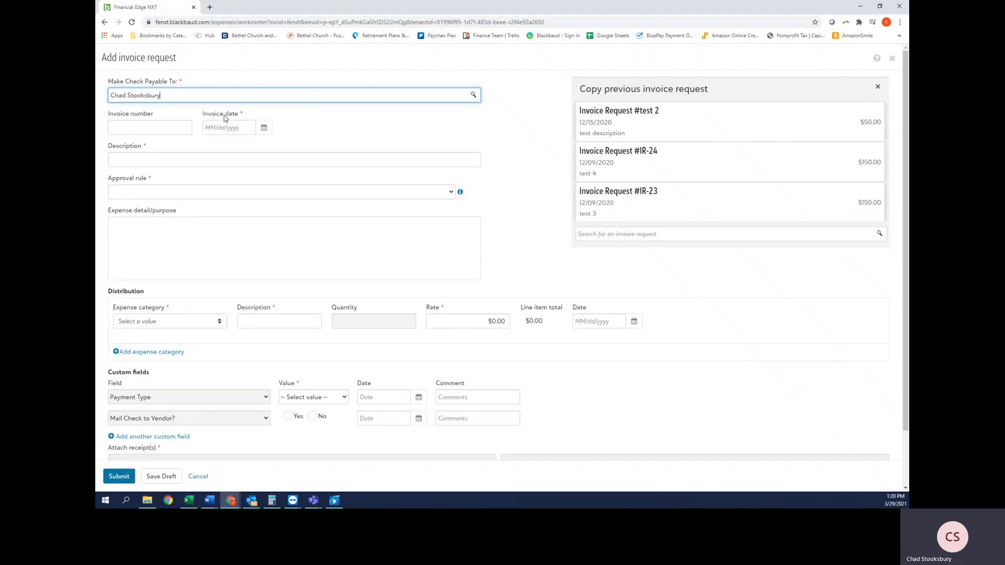
{"action": "left_click", "coordinate": [163, 131]}
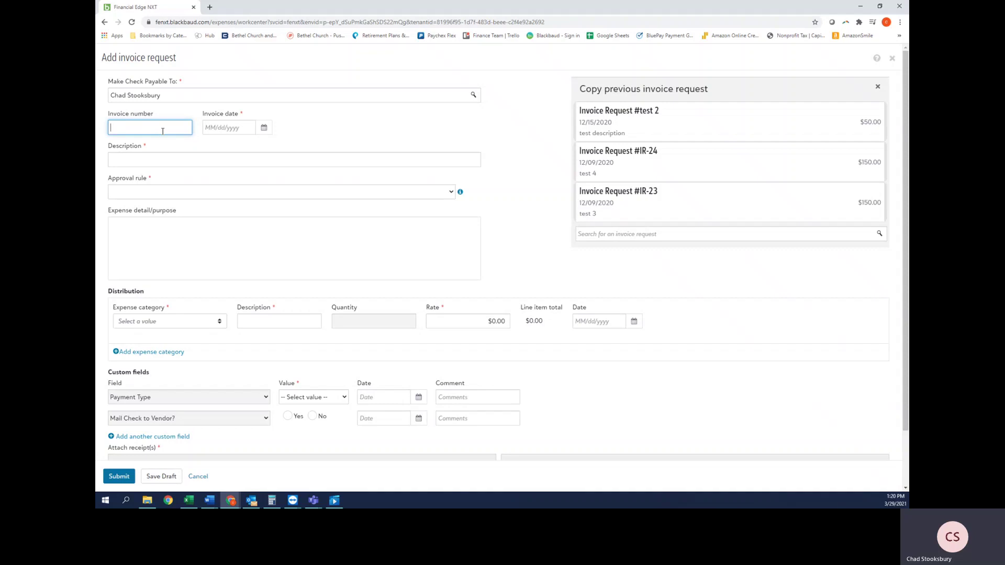
{"action": "type", "text": "3.29.21"}
Step: Set the invoice date to 03/29/2021 and the description to 'food for verge crew on 3.29.21'
{"action": "left_click", "coordinate": [222, 128]}
{"action": "left_click", "coordinate": [264, 127]}
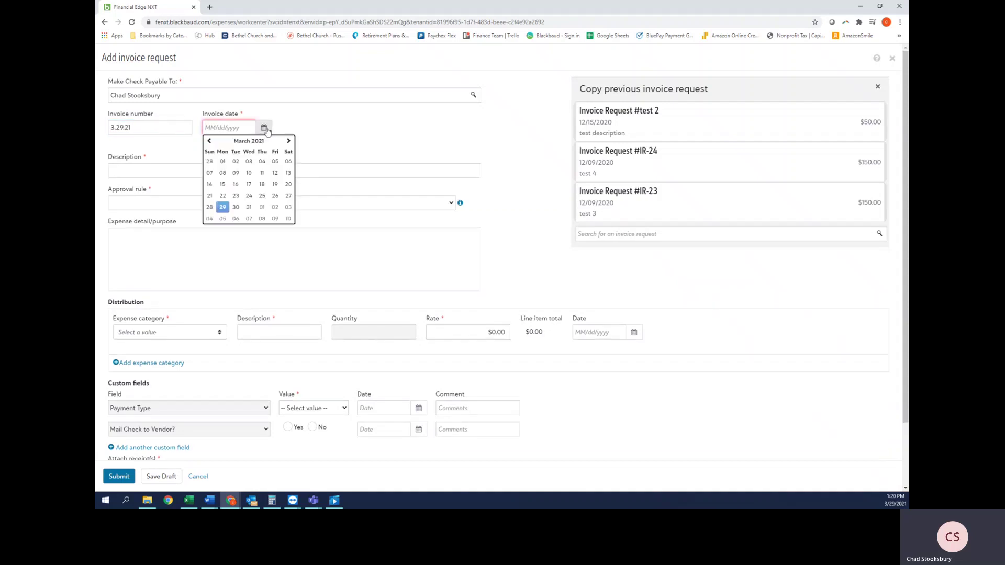
{"action": "left_click", "coordinate": [222, 207]}
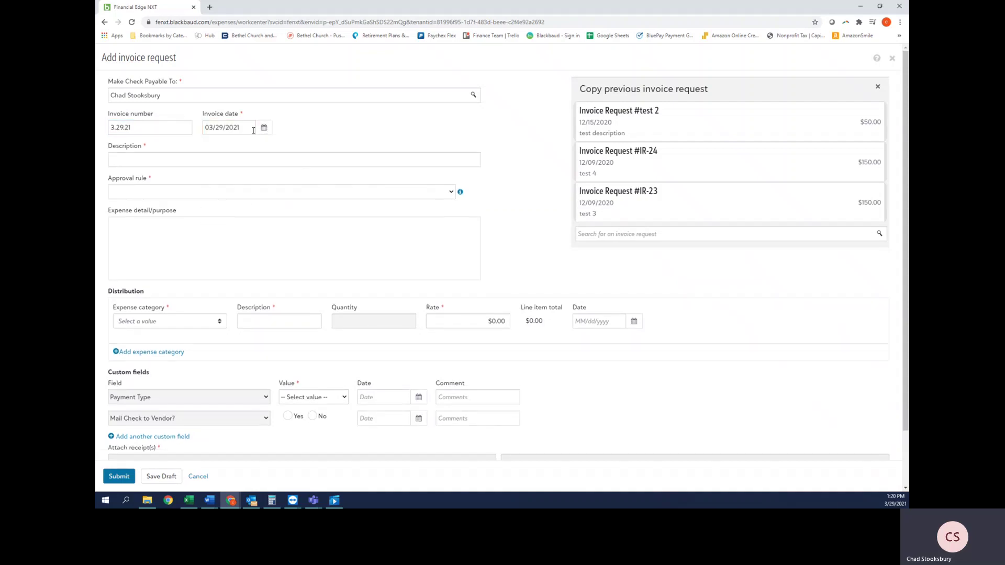
{"action": "left_click", "coordinate": [219, 163]}
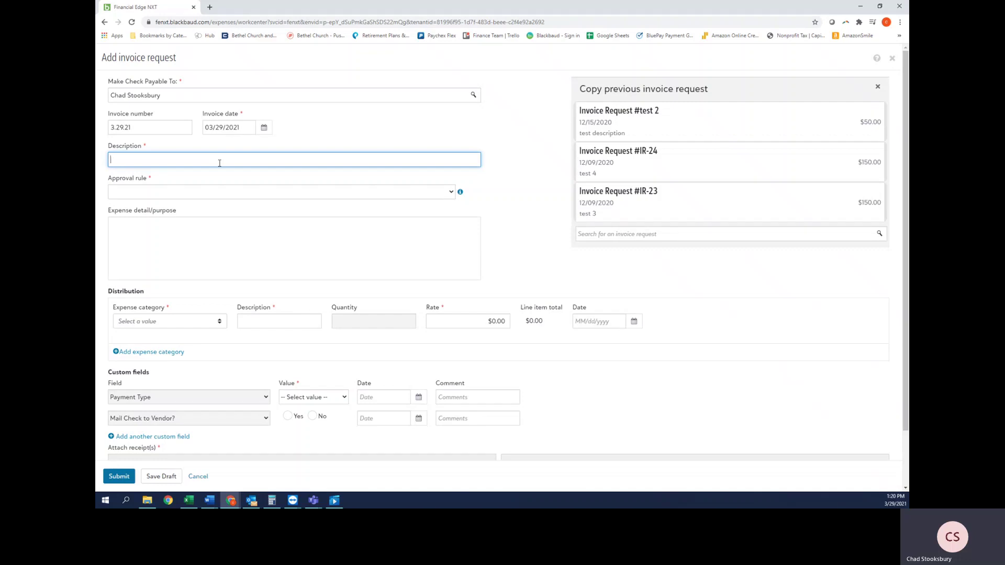
{"action": "type", "text": "ood for verge crew on 3.29.21"}
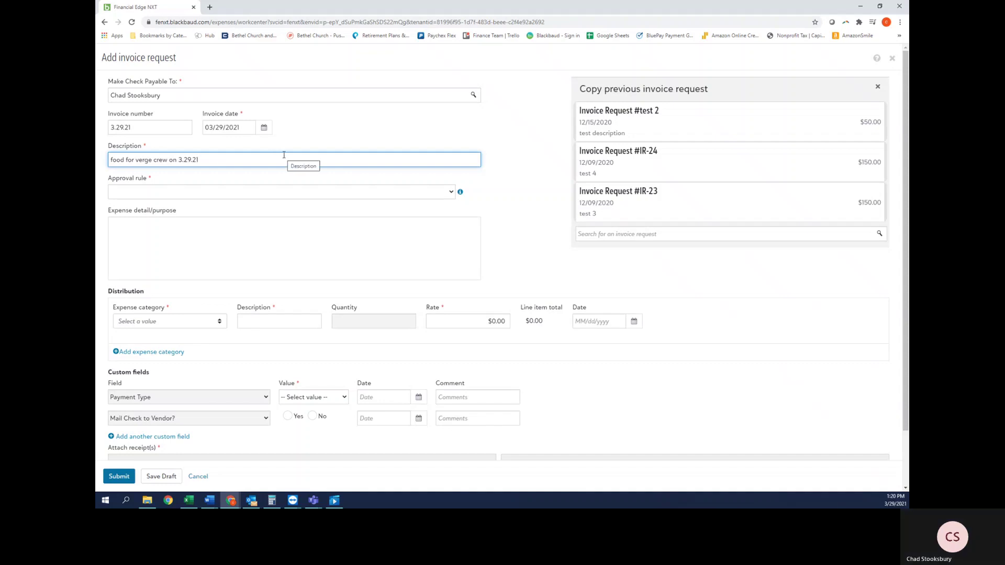
Step: Choose the AP approval rule and note in the expense purpose that only $50 should be reimbursed
{"action": "left_click", "coordinate": [234, 192]}
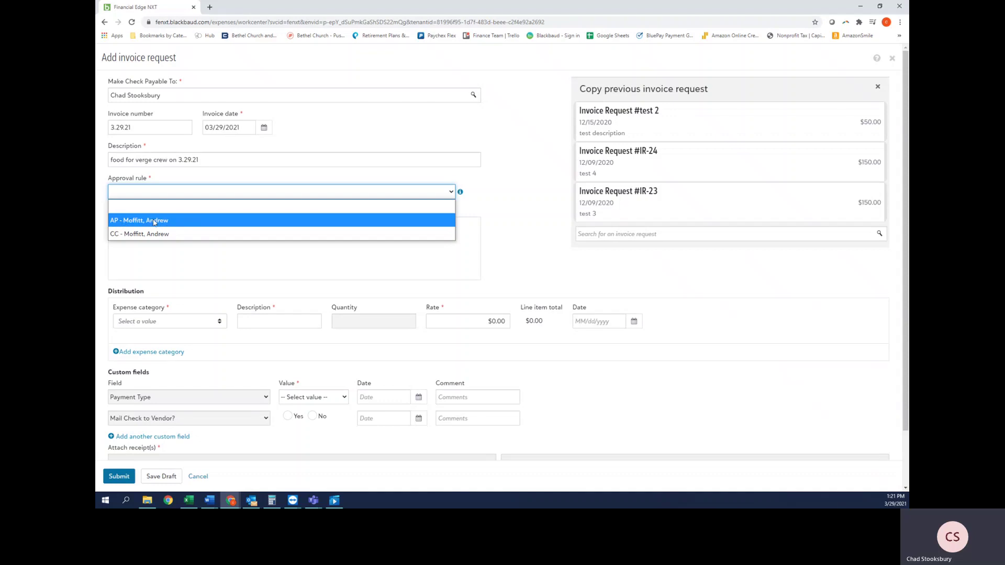
{"action": "left_click", "coordinate": [154, 222]}
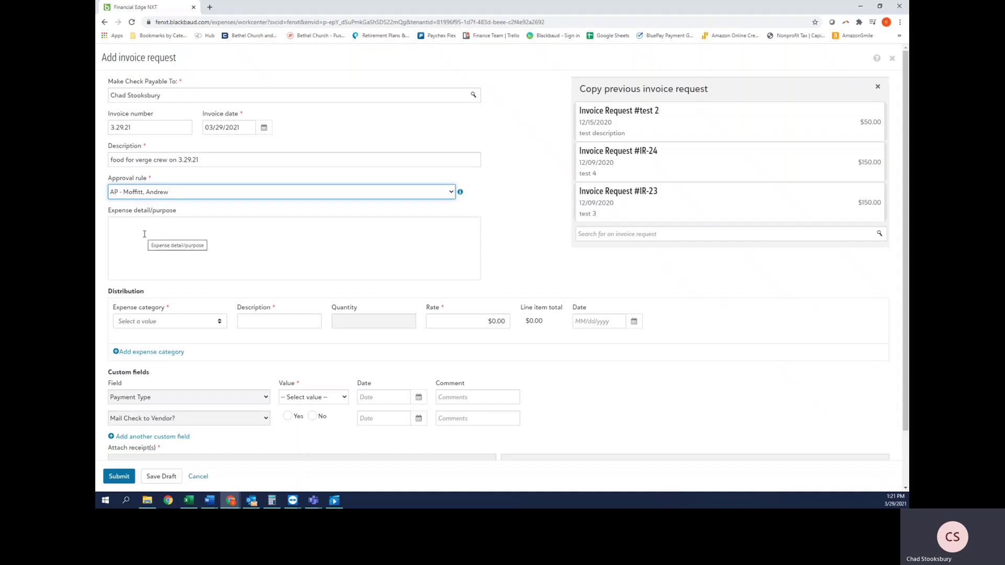
{"action": "left_click", "coordinate": [172, 238]}
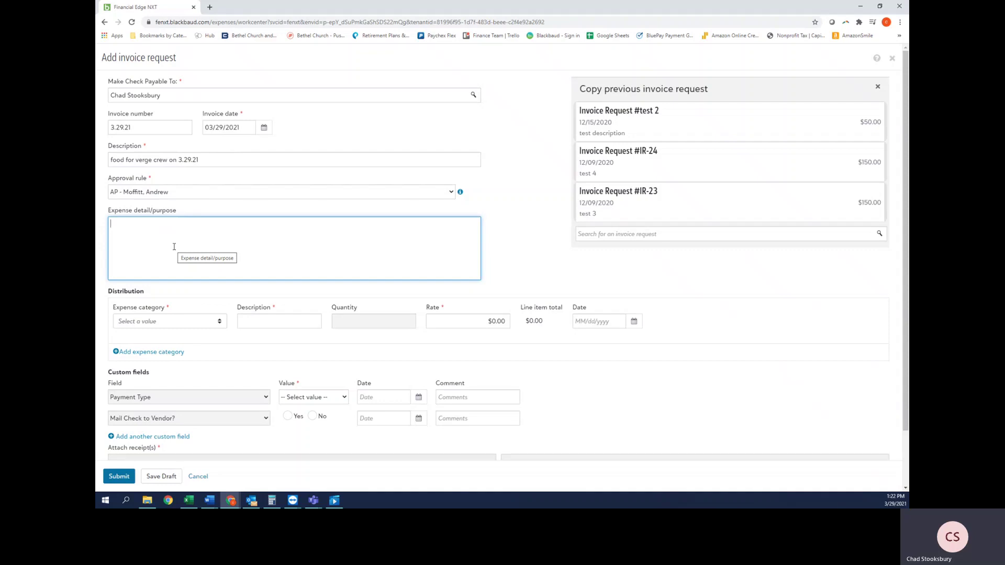
{"action": "type", "text": "Chad on;"}
{"action": "key", "text": "BackSpace"}
{"action": "type", "text": "ly wants to be"}
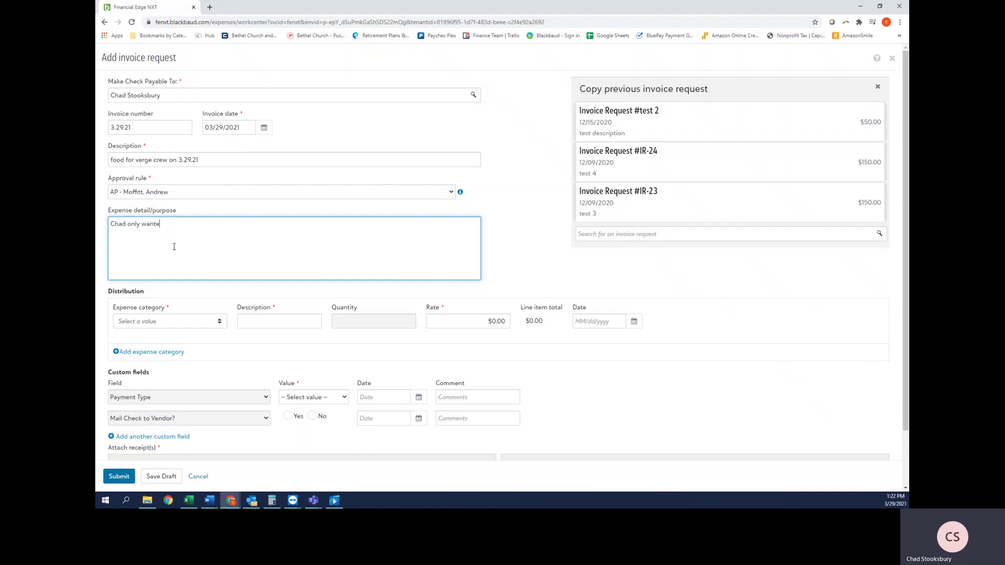
{"action": "type", "text": " remiburs"}
{"action": "key", "text": "BackSpace"}
{"action": "key", "text": "BackSpace"}
{"action": "key", "text": "BackSpace"}
{"action": "type", "text": "imbursed for $50 dollar"}
Step: Add a Use Distribution line whose description copies 'food for verge crew on 3.29.21'
{"action": "left_click", "coordinate": [172, 327]}
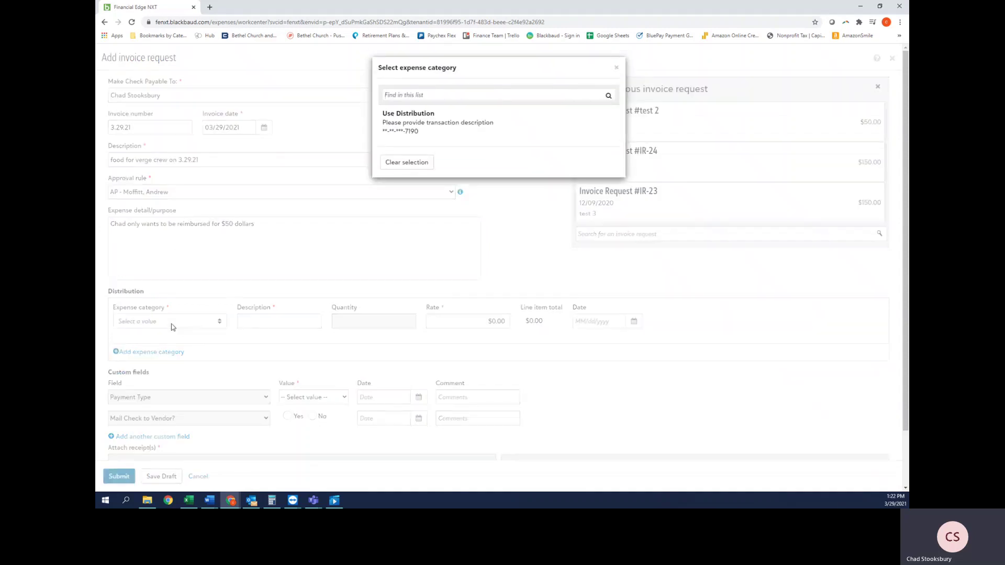
{"action": "left_click", "coordinate": [463, 128]}
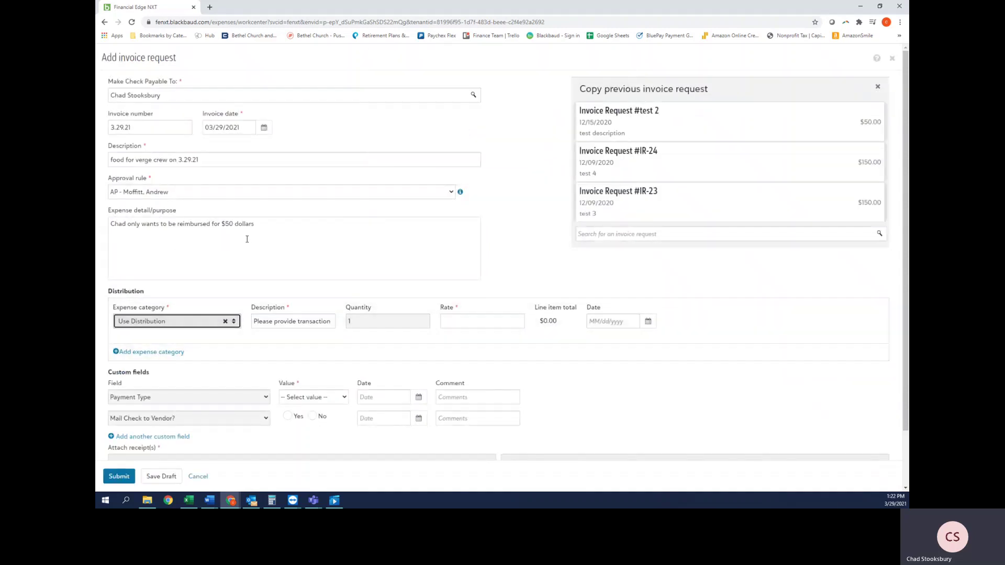
{"action": "left_click_drag", "start_coordinate": [253, 324], "coordinate": [395, 338]}
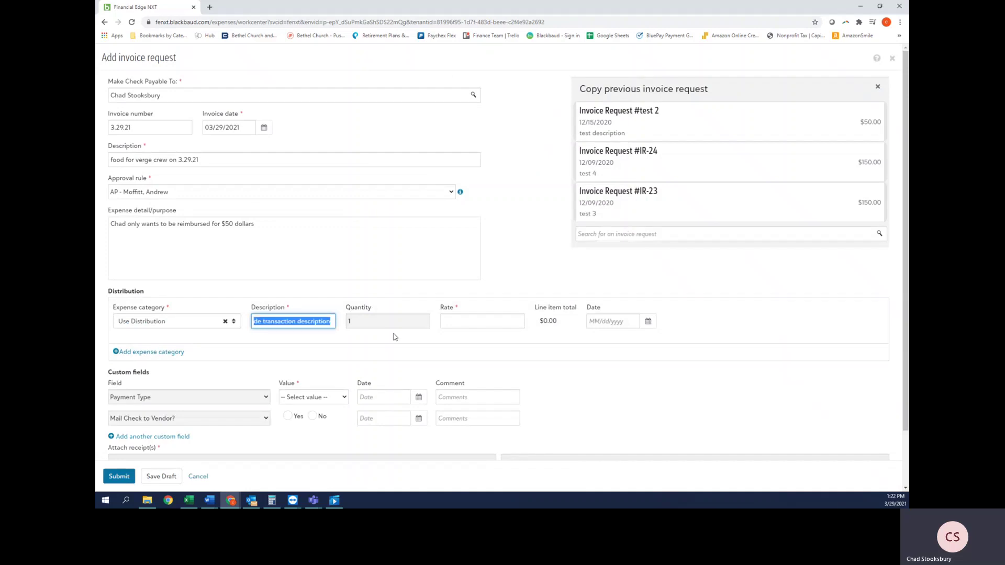
{"action": "left_click", "coordinate": [199, 327]}
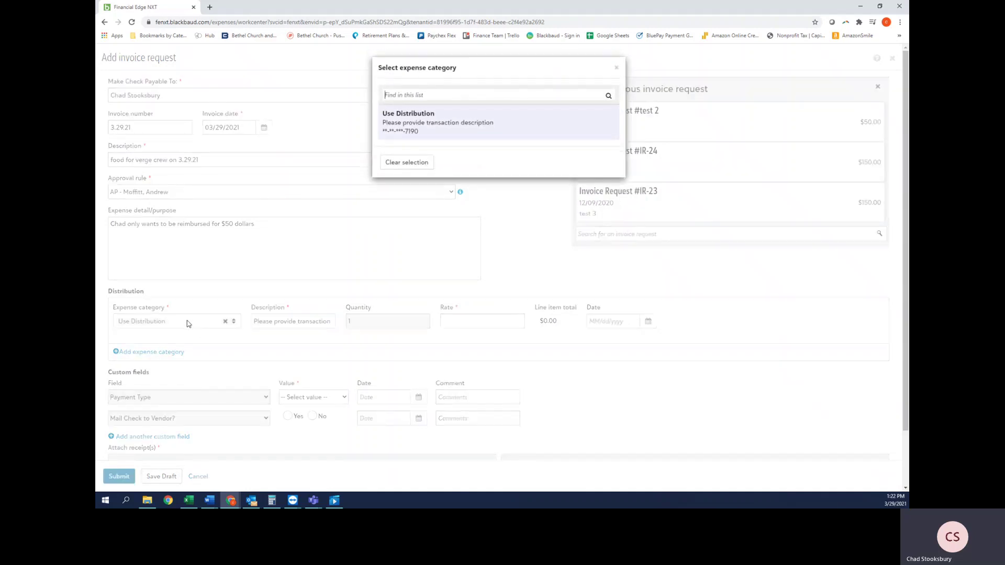
{"action": "left_click", "coordinate": [459, 121]}
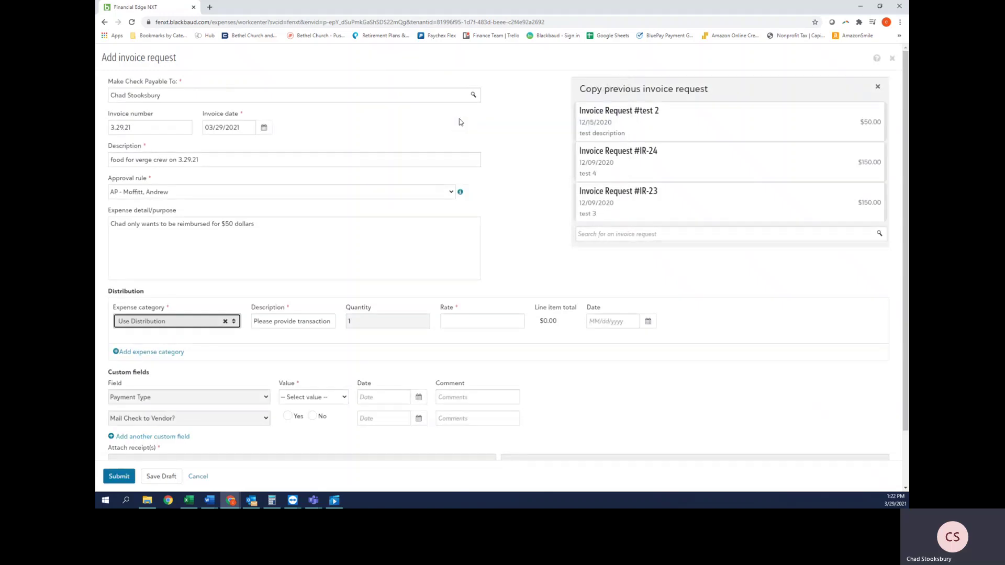
{"action": "key", "text": "Tab"}
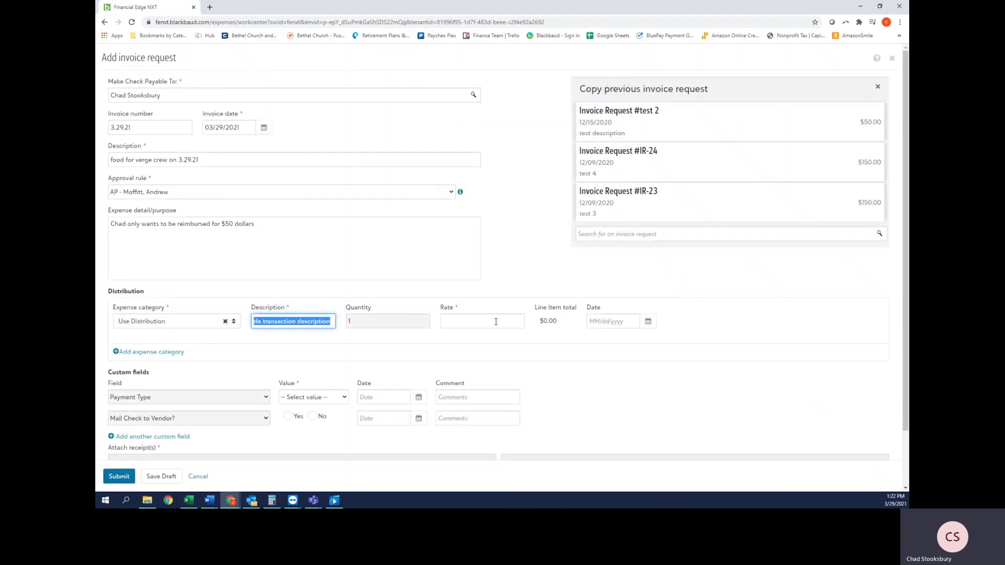
{"action": "key", "text": "BackSpace"}
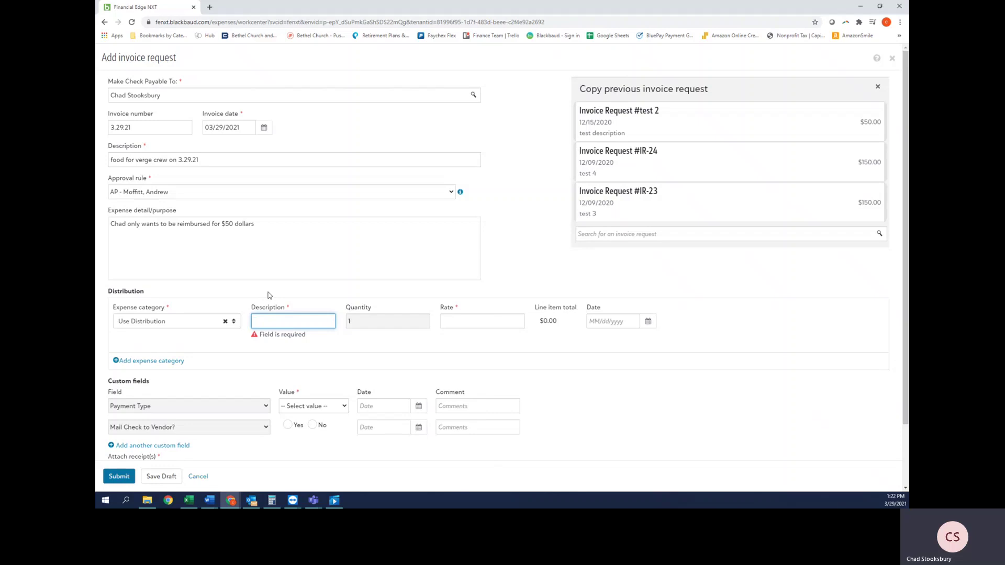
{"action": "left_click_drag", "start_coordinate": [235, 160], "coordinate": [97, 161]}
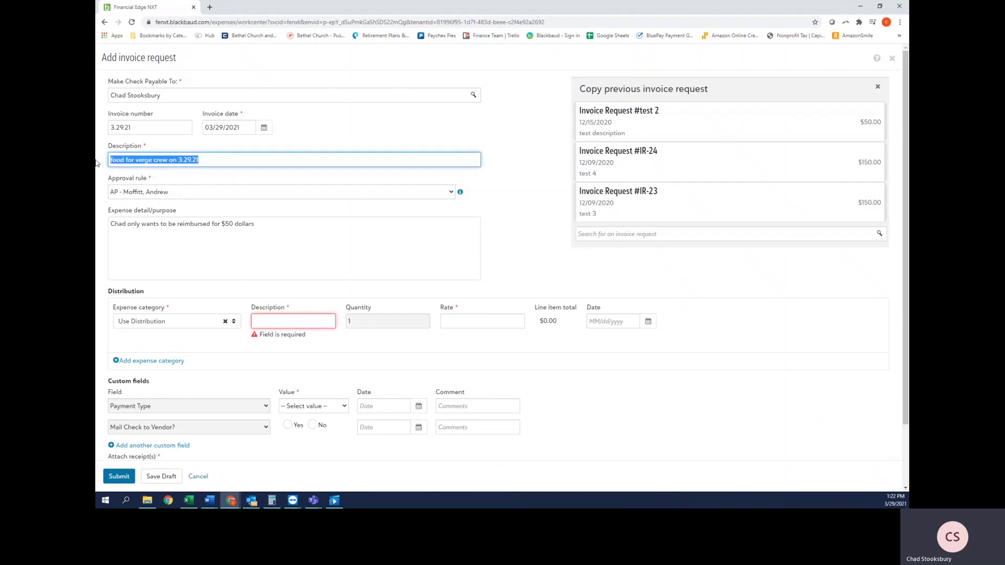
{"action": "key", "text": "ctrl+c"}
{"action": "left_click", "coordinate": [291, 321]}
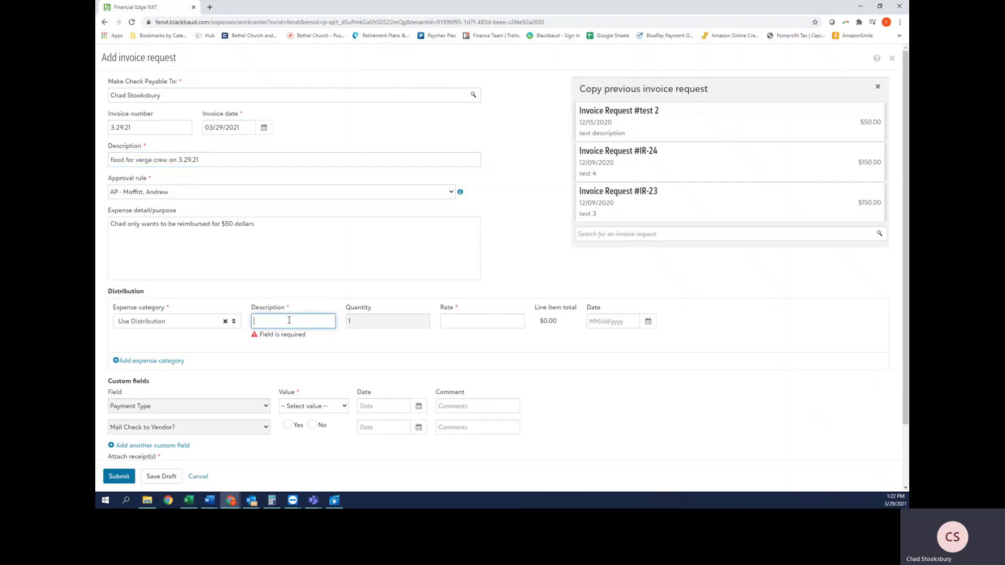
{"action": "key", "text": "ctrl+v"}
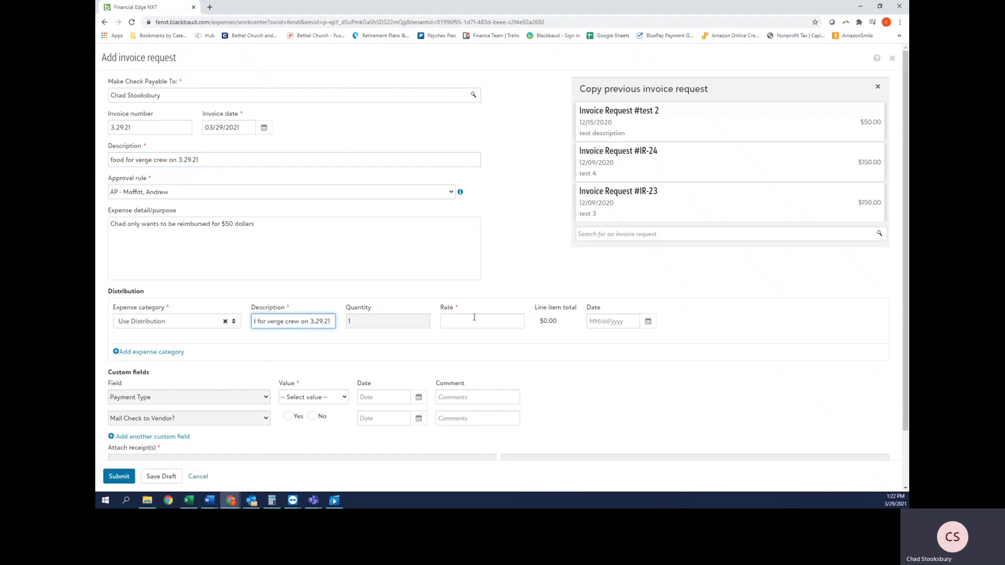
Step: Give the expense line a rate of $50.00
{"action": "left_click", "coordinate": [474, 317]}
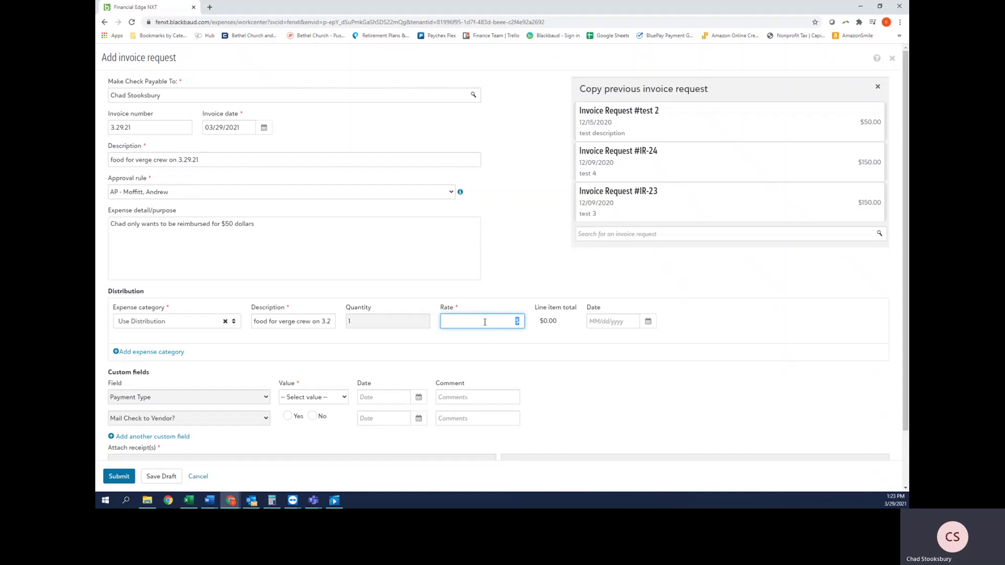
{"action": "type", "text": "50"}
{"action": "key", "text": "Tab"}
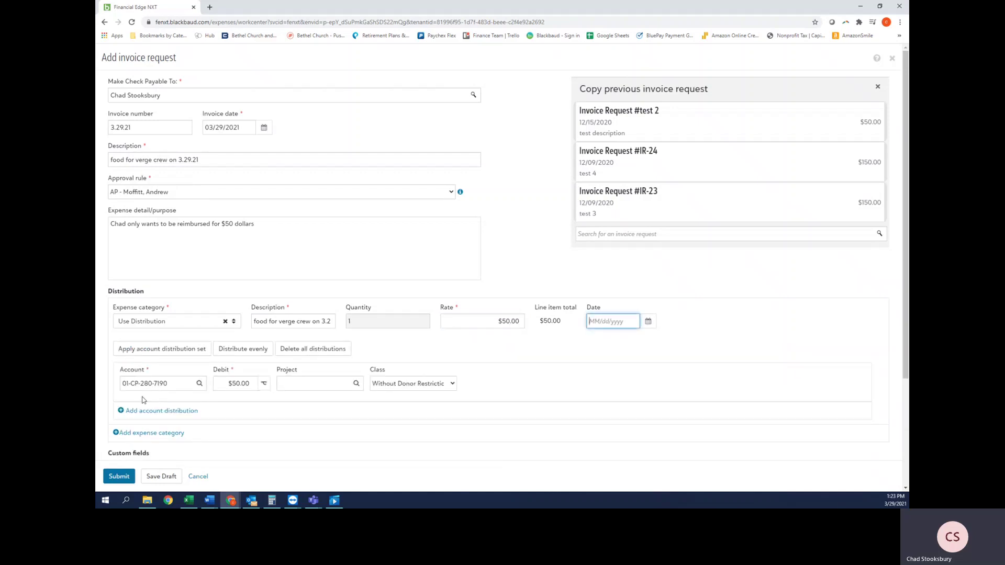
{"action": "left_click", "coordinate": [182, 388]}
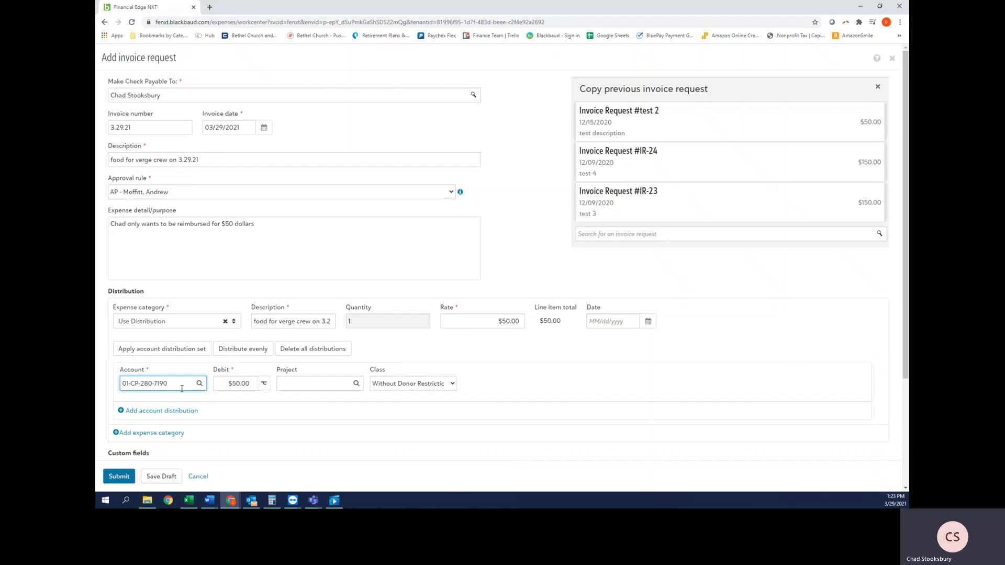
Step: Search 'student ministry supplies' and charge the distribution to account 01-CP-280-7190
{"action": "key", "text": "ctrl+a"}
{"action": "key", "text": "BackSpace"}
{"action": "type", "text": "student ministry"}
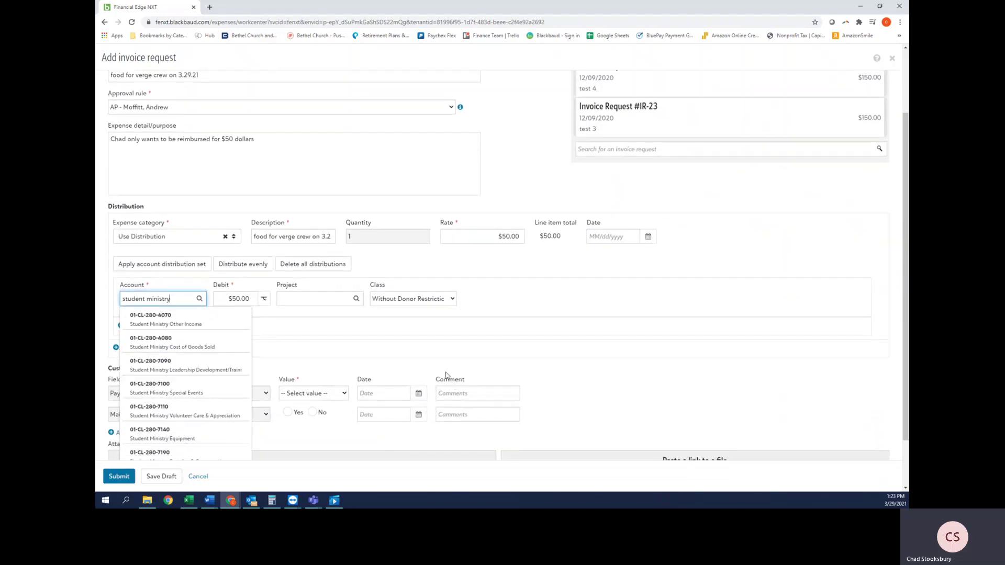
{"action": "scroll", "coordinate": [444, 376], "scroll_direction": "down", "scroll_amount": 1}
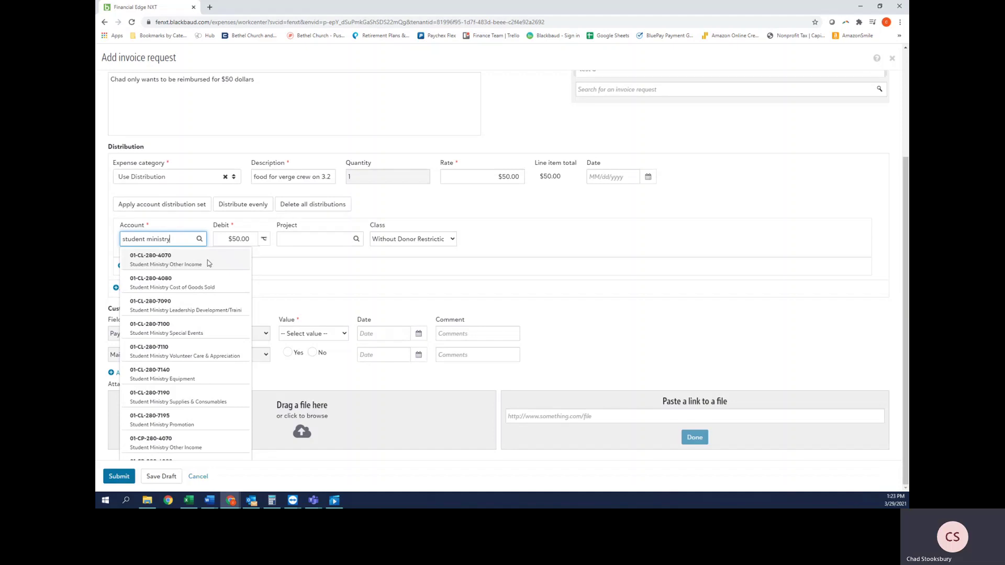
{"action": "triple_click", "coordinate": [158, 237]}
{"action": "type", "text": "7190"}
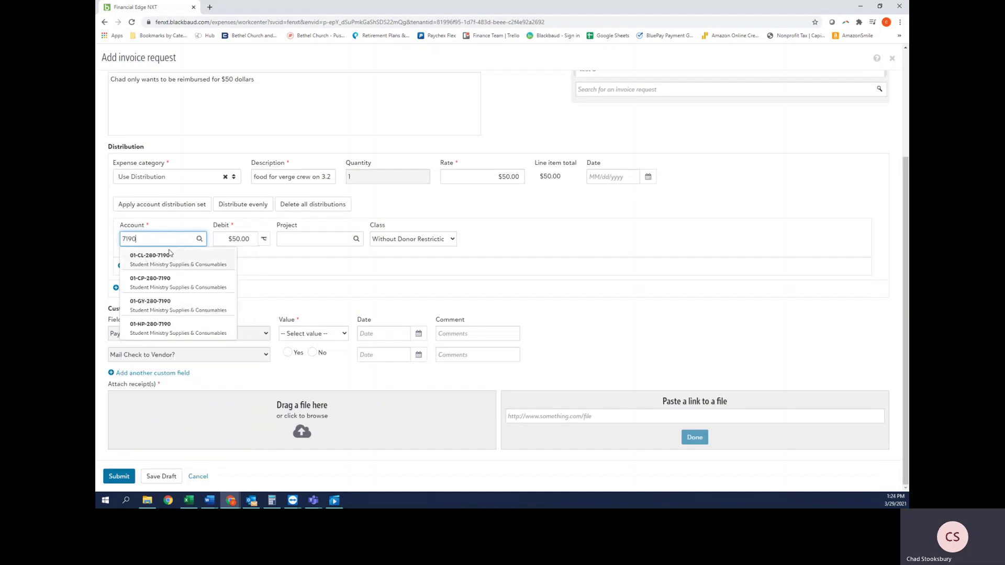
{"action": "left_click_drag", "start_coordinate": [158, 237], "coordinate": [96, 240]}
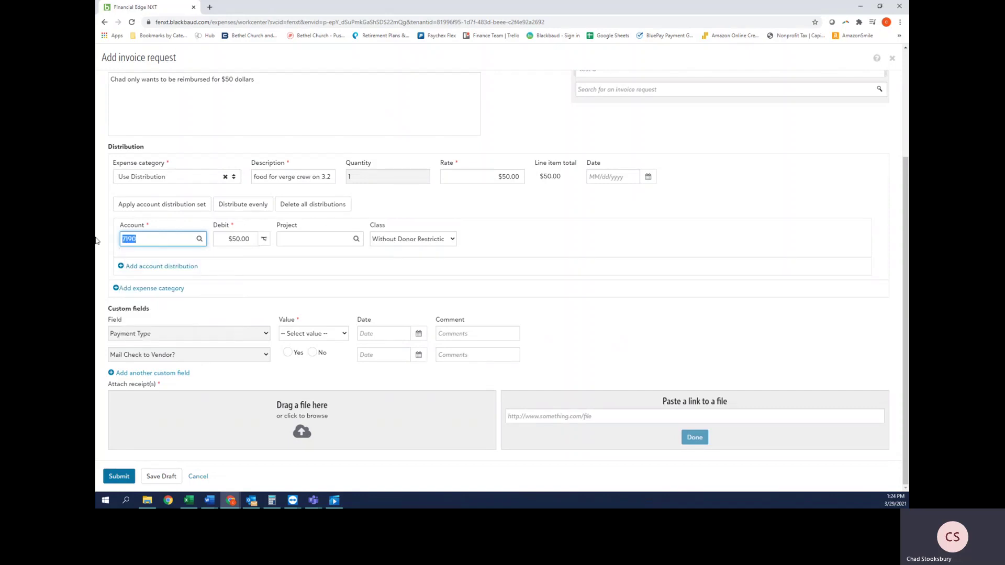
{"action": "type", "text": "CL"}
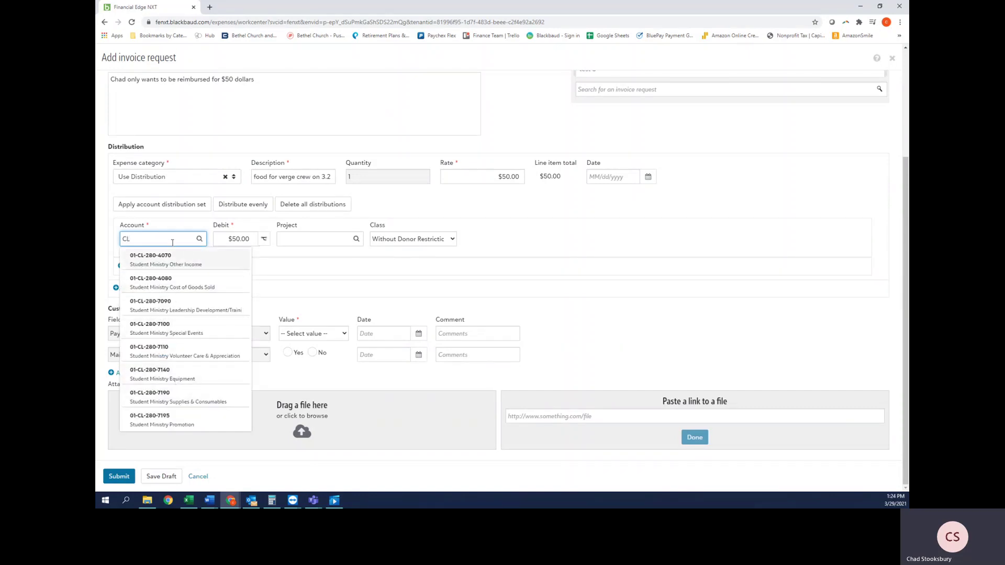
{"action": "double_click", "coordinate": [172, 242]}
{"action": "type", "text": "student "}
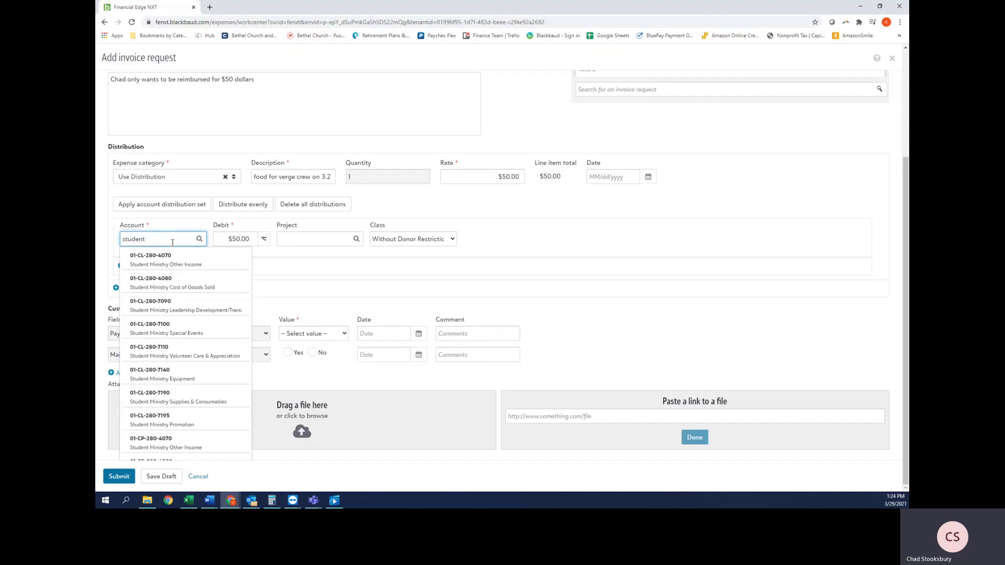
{"action": "type", "text": "ministry supplies"}
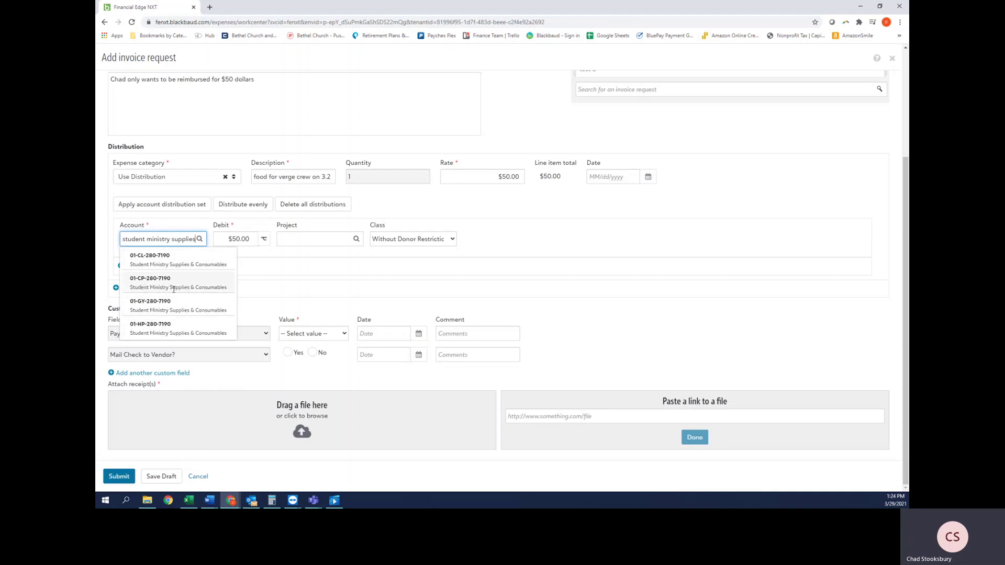
{"action": "left_click", "coordinate": [142, 281]}
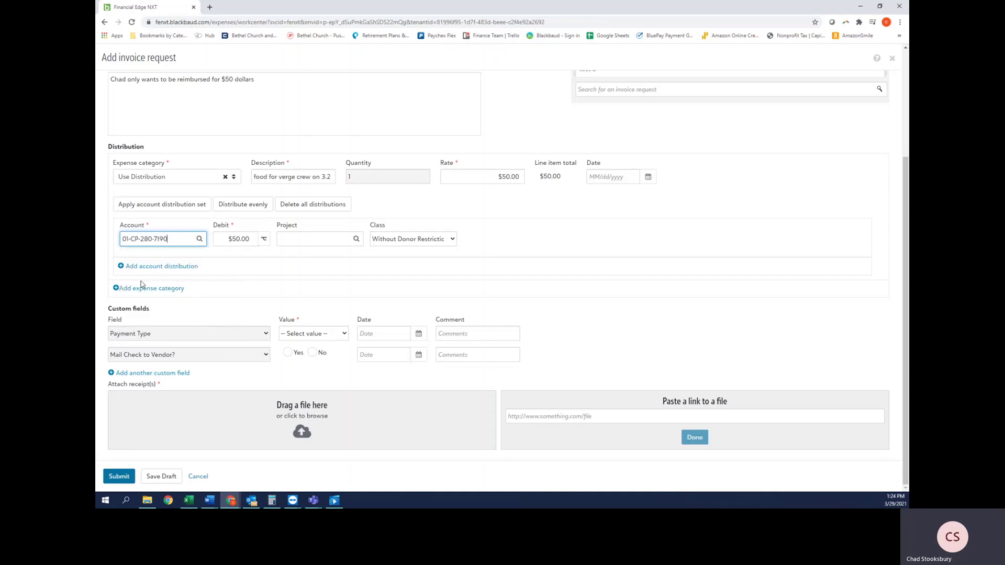
{"action": "left_click", "coordinate": [302, 239]}
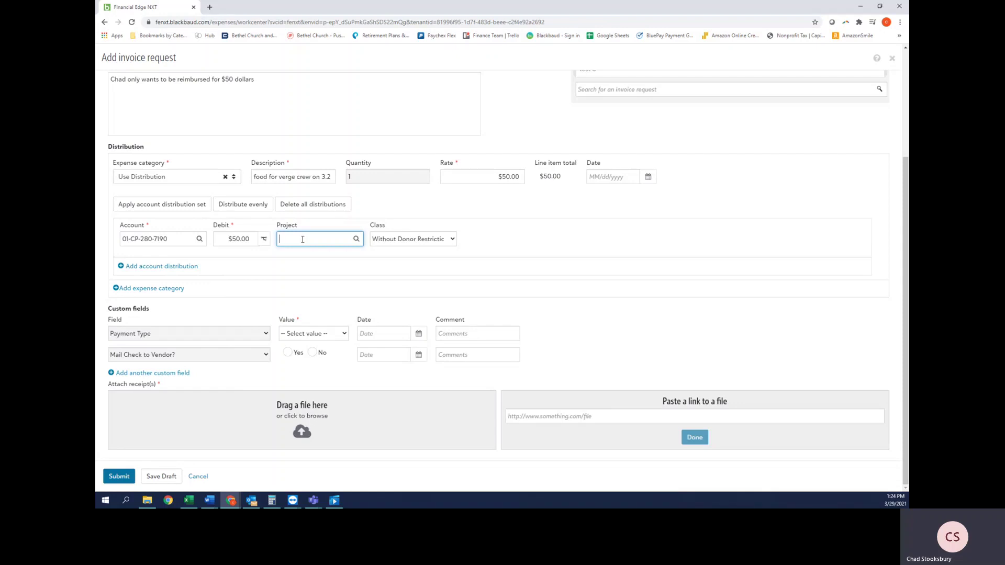
Step: Search 'gen' and pick project 000-0000 General/Default for the distribution
{"action": "type", "text": "gen"}
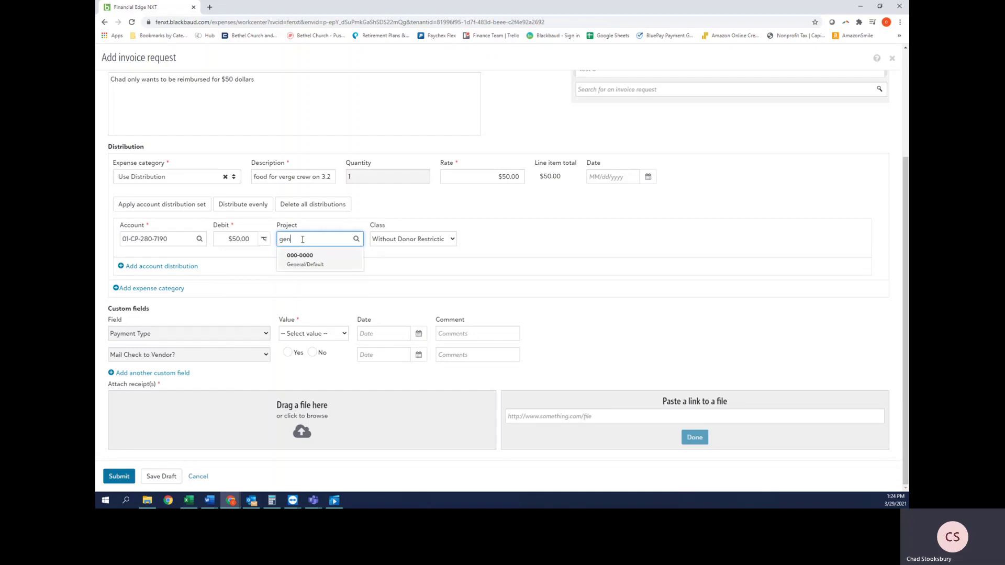
{"action": "left_click", "coordinate": [311, 263]}
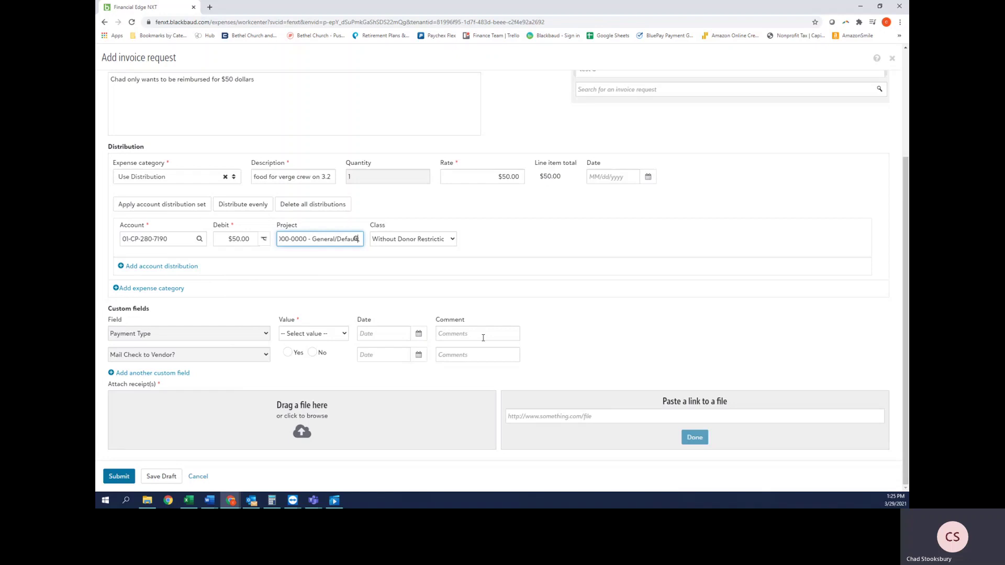
{"action": "left_click", "coordinate": [623, 312]}
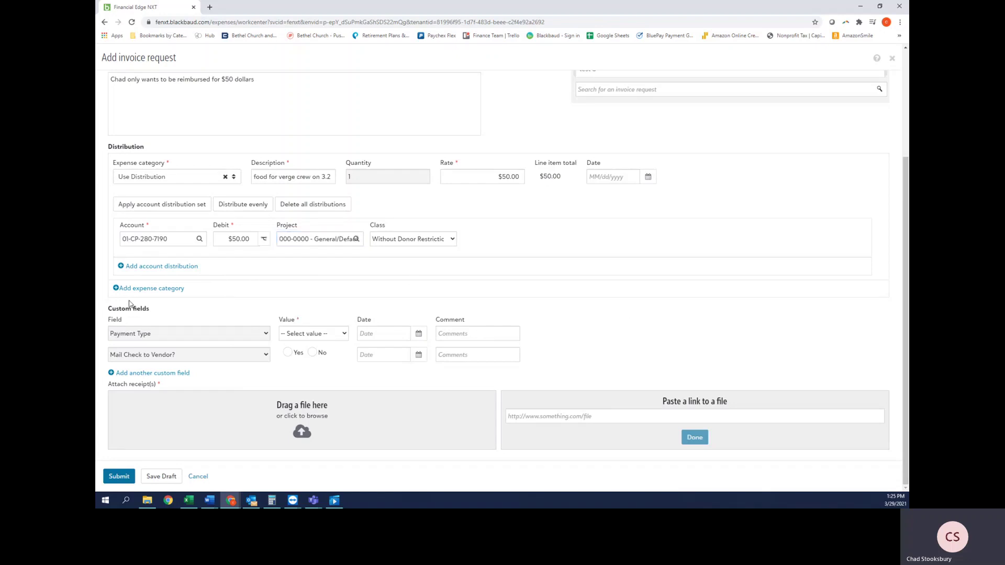
{"action": "left_click", "coordinate": [167, 290]}
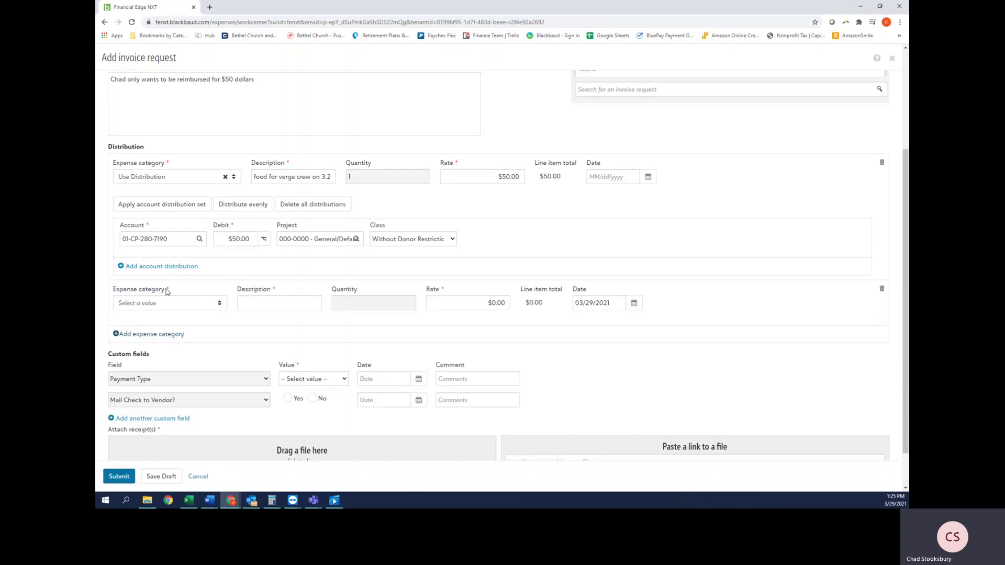
{"action": "left_click", "coordinate": [180, 305]}
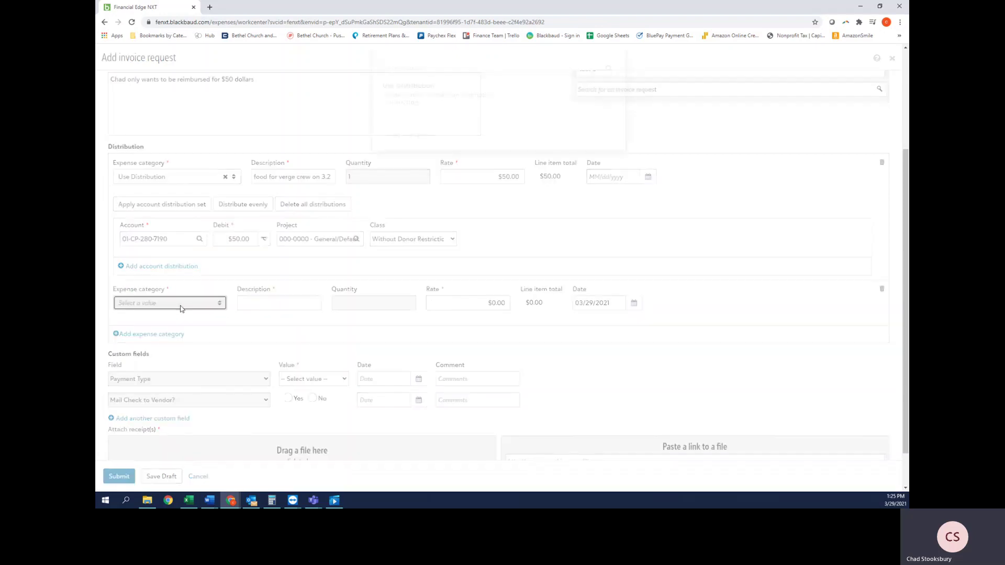
{"action": "left_click", "coordinate": [487, 119]}
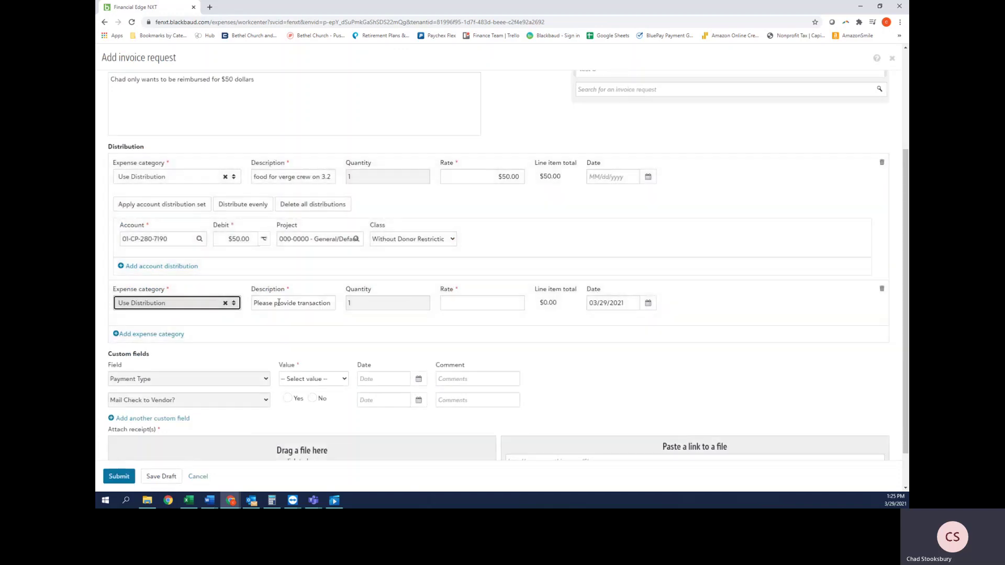
{"action": "left_click", "coordinate": [255, 303]}
{"action": "key", "text": "ctrl+a"}
{"action": "key", "text": "BackSpace"}
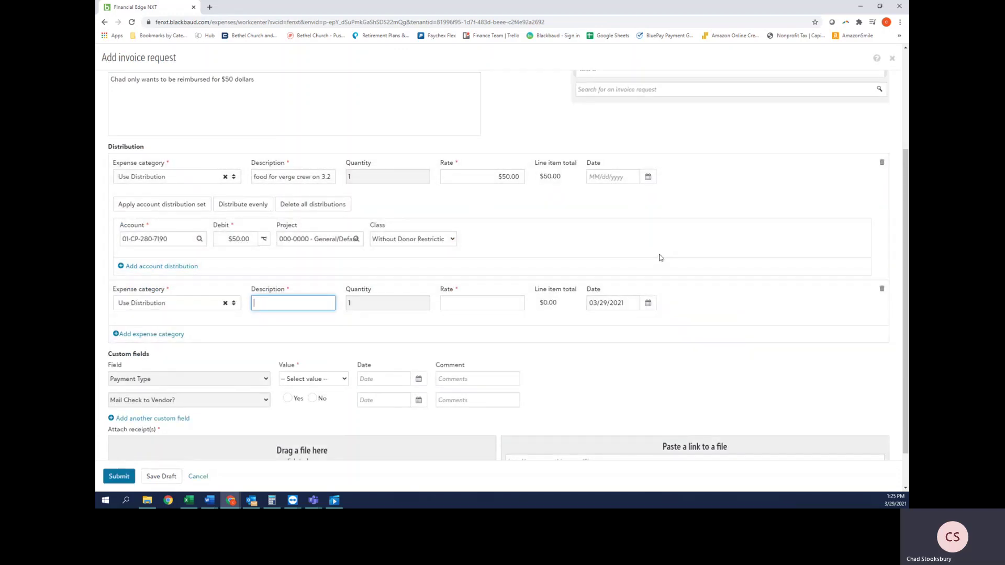
{"action": "type", "text": "asdfalsdfasdf"}
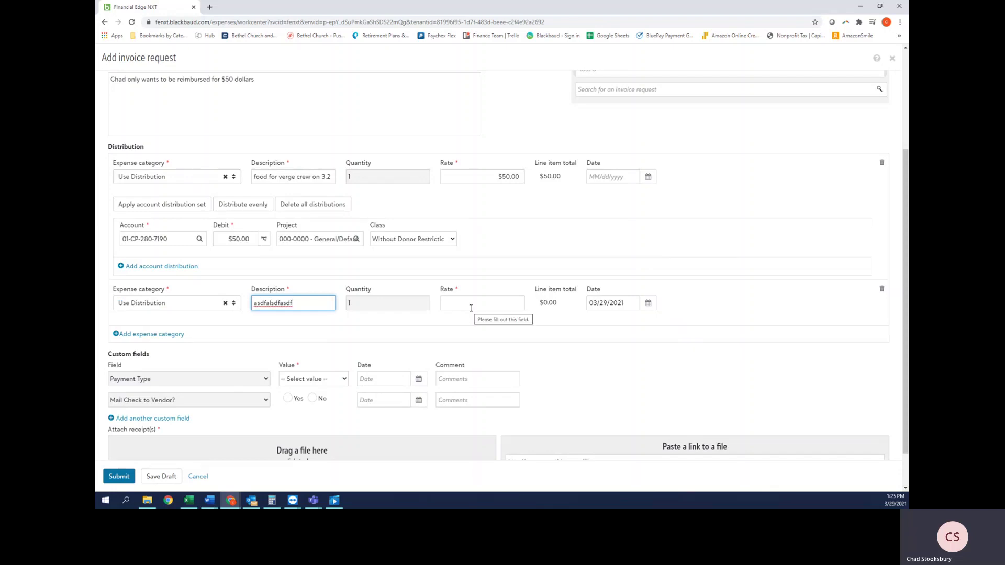
{"action": "left_click", "coordinate": [881, 289]}
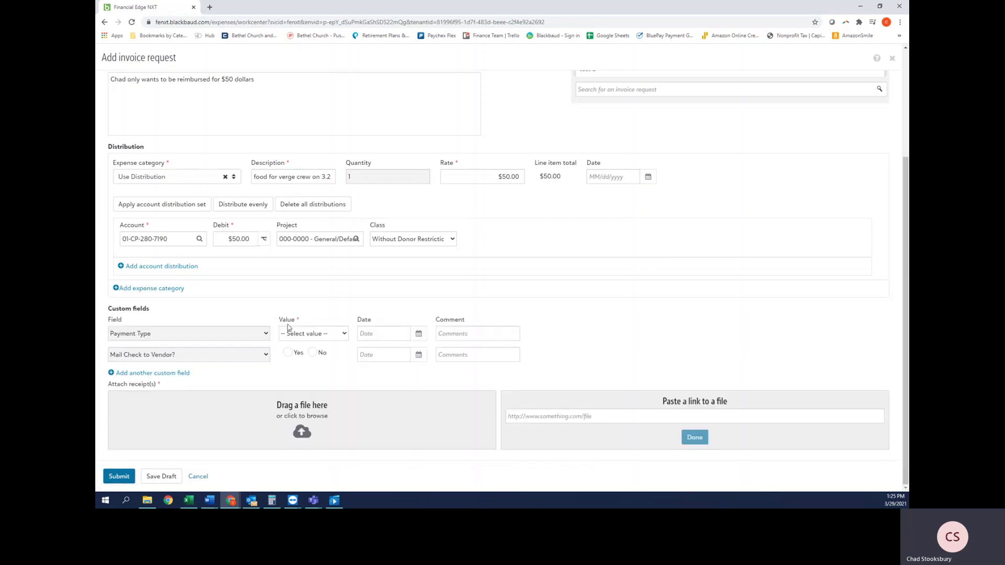
{"action": "left_click", "coordinate": [144, 266]}
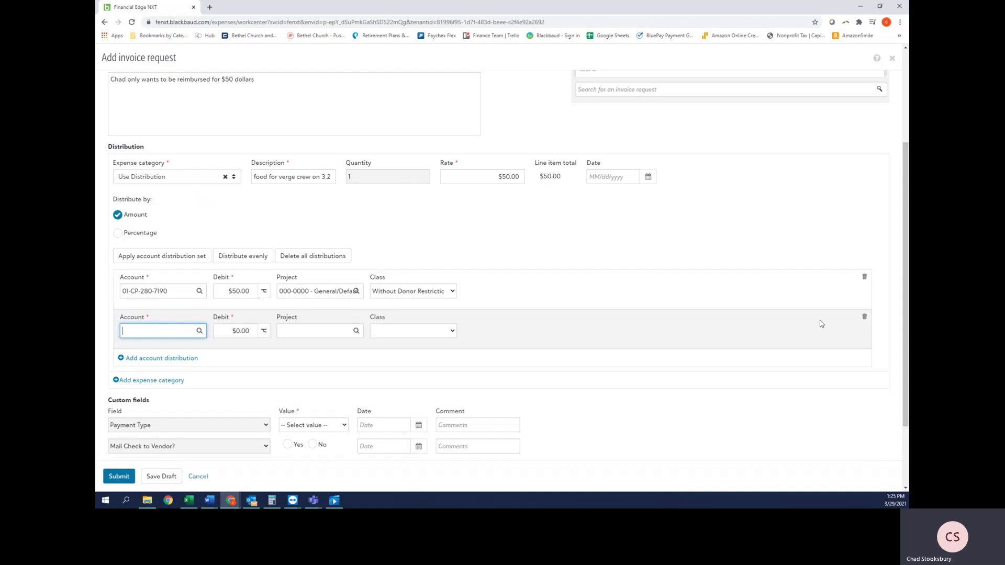
{"action": "left_click", "coordinate": [864, 317]}
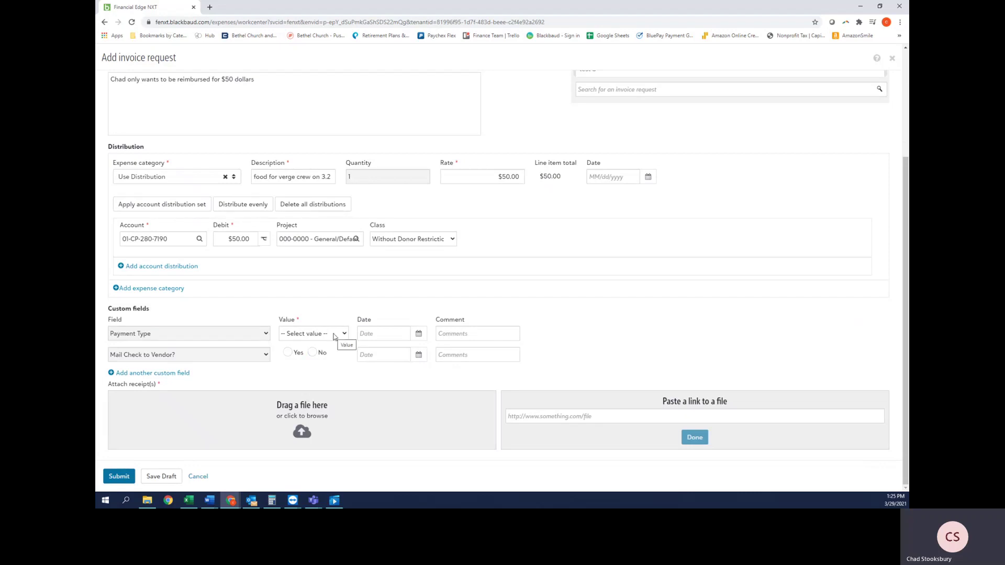
Step: Set Payment Type to Check, comment who receives the check, and answer No to mailing it
{"action": "left_click", "coordinate": [334, 337]}
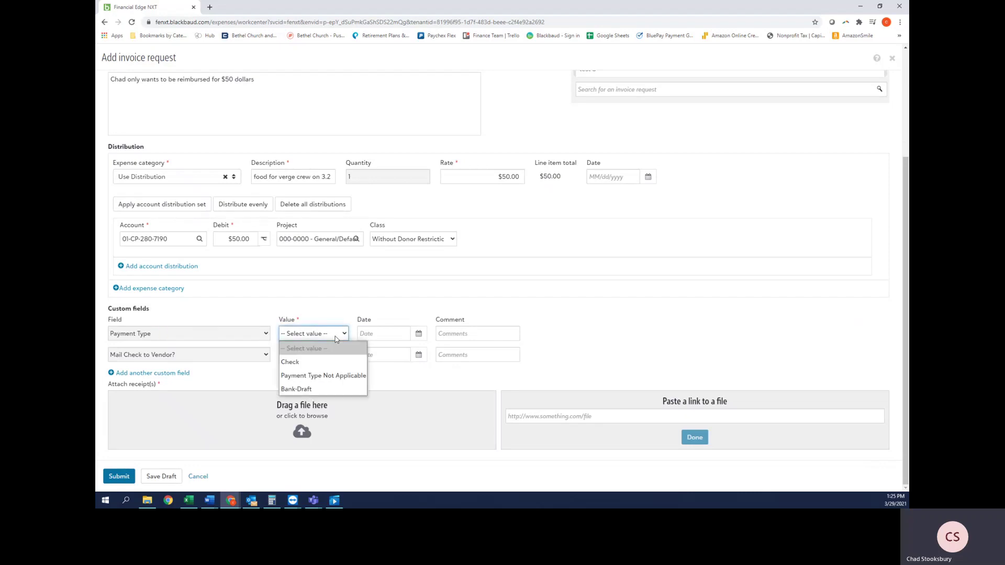
{"action": "left_click", "coordinate": [337, 362]}
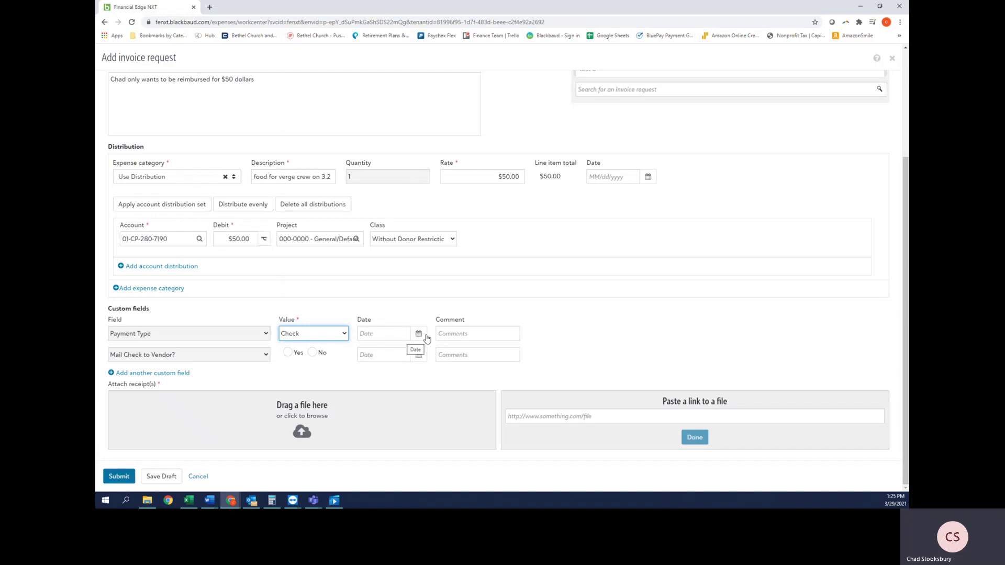
{"action": "left_click", "coordinate": [459, 331]}
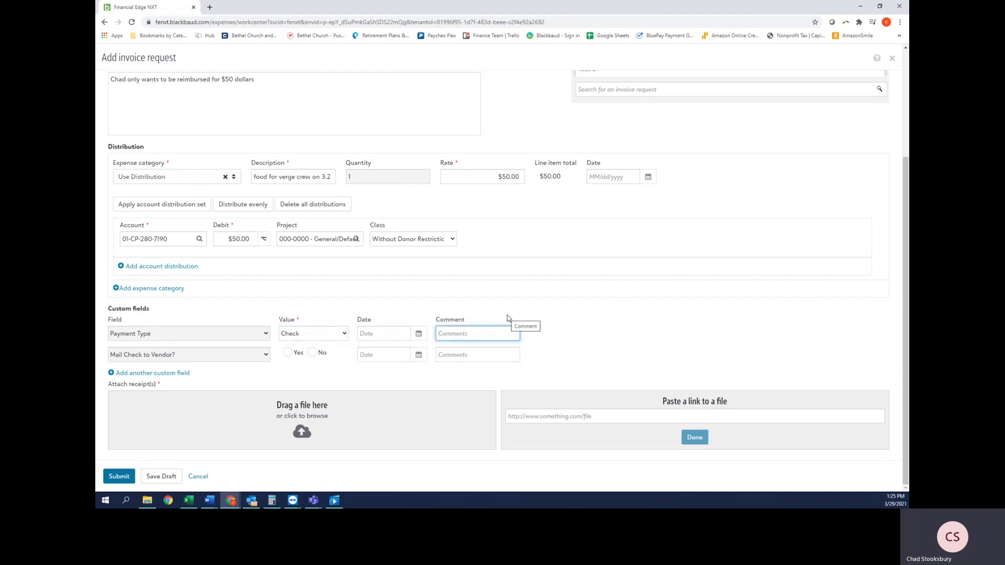
{"action": "left_click", "coordinate": [486, 354]}
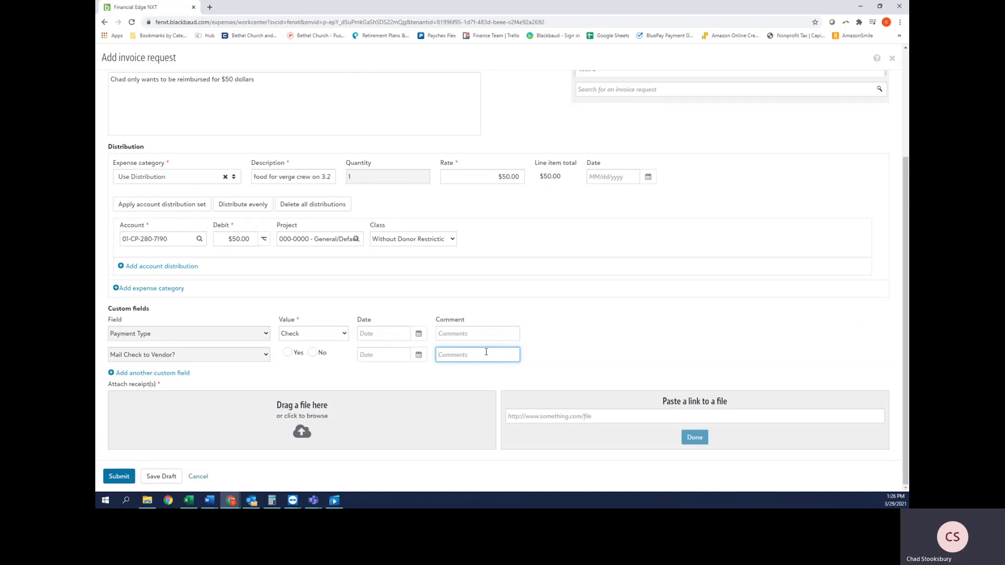
{"action": "left_click", "coordinate": [313, 354]}
{"action": "left_click", "coordinate": [267, 426]}
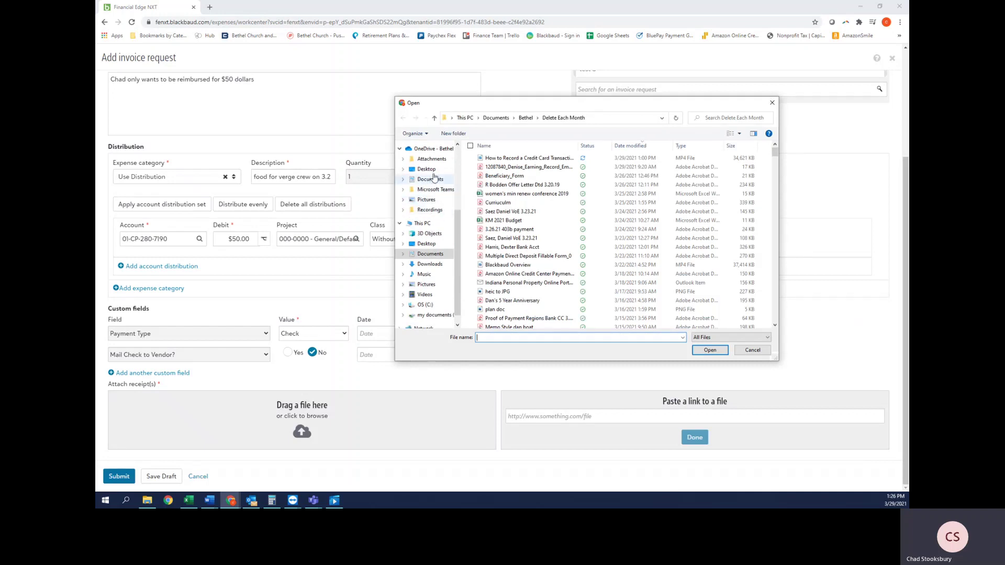
{"action": "left_click", "coordinate": [431, 233]}
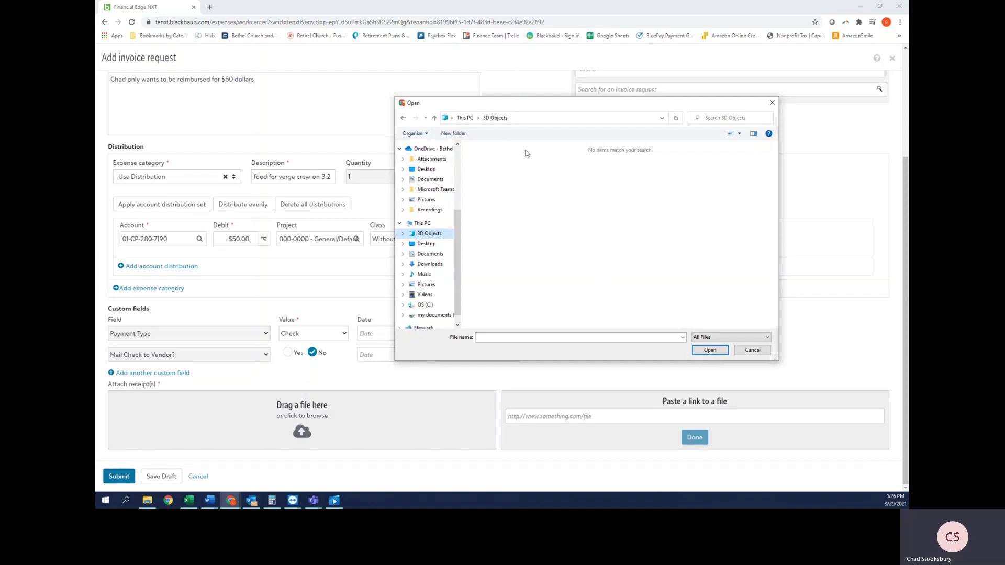
{"action": "left_click", "coordinate": [755, 350]}
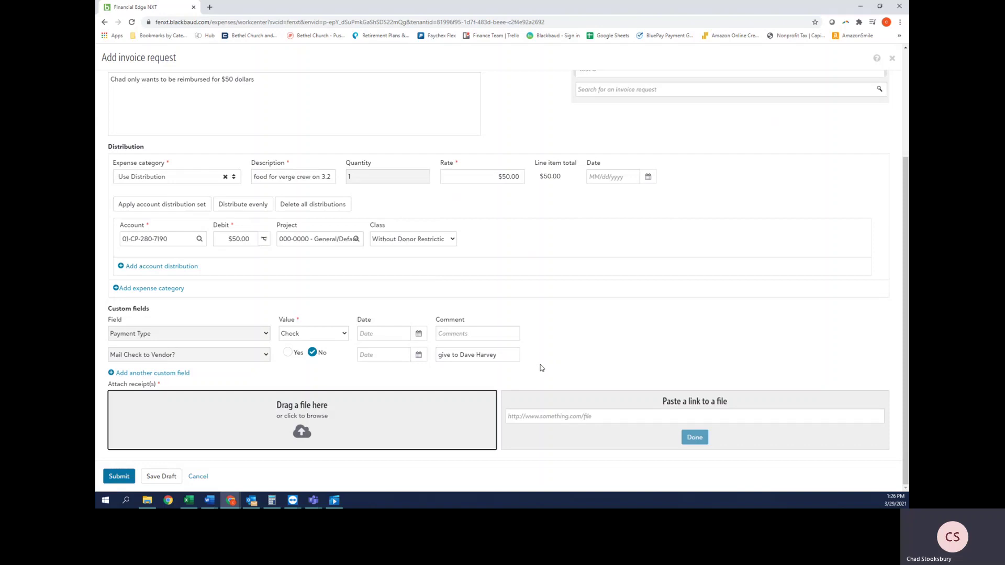
{"action": "scroll", "coordinate": [541, 367], "scroll_direction": "up", "scroll_amount": 3}
{"action": "scroll", "coordinate": [541, 368], "scroll_direction": "down", "scroll_amount": 3}
{"action": "key", "text": "alt+Tab"}
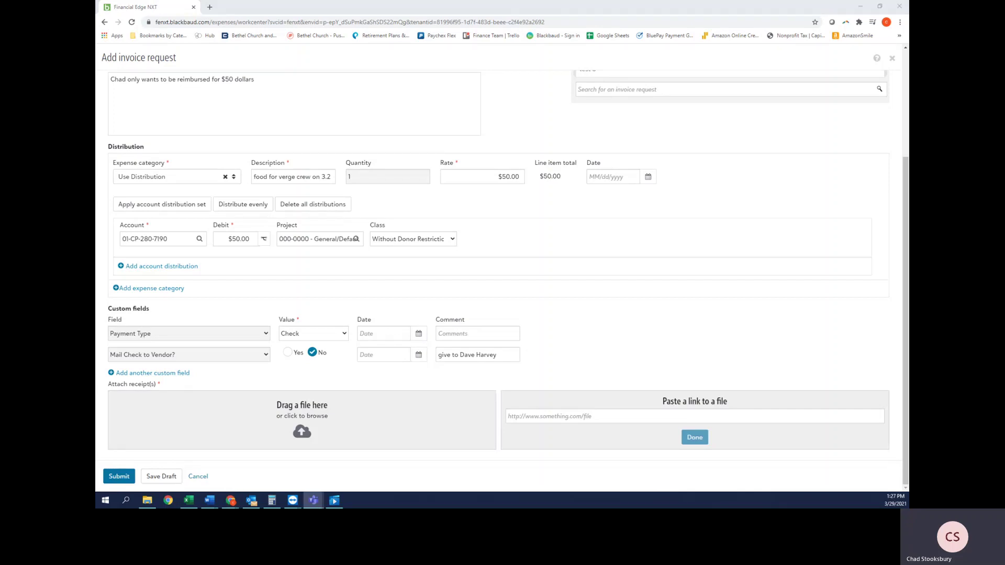